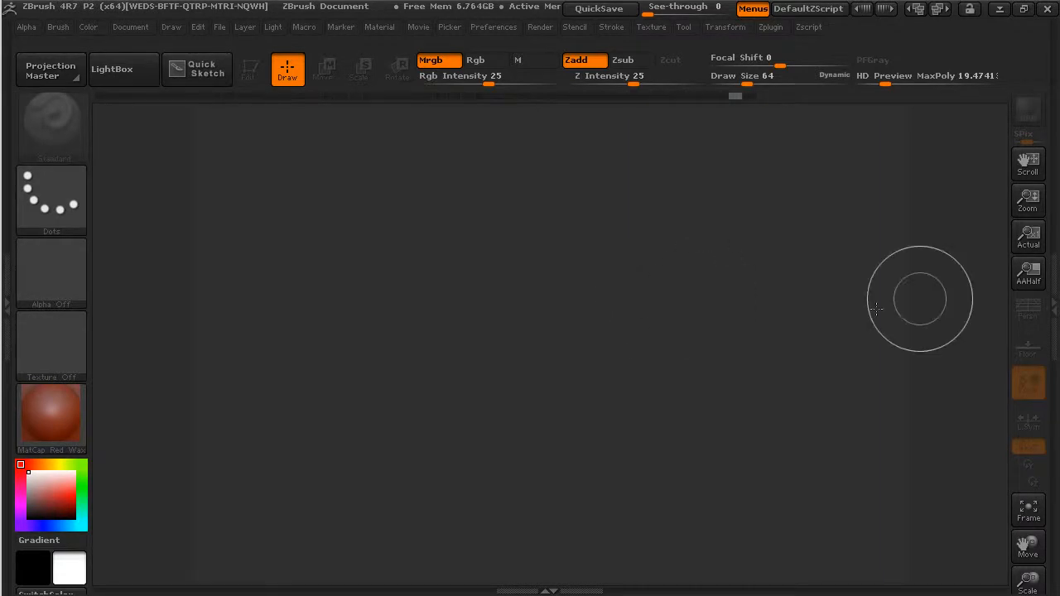
# Draw a Sphere3D on the canvas, enter Edit mode and convert it to a PolyMesh3D.
pyautogui.click(1054, 304)
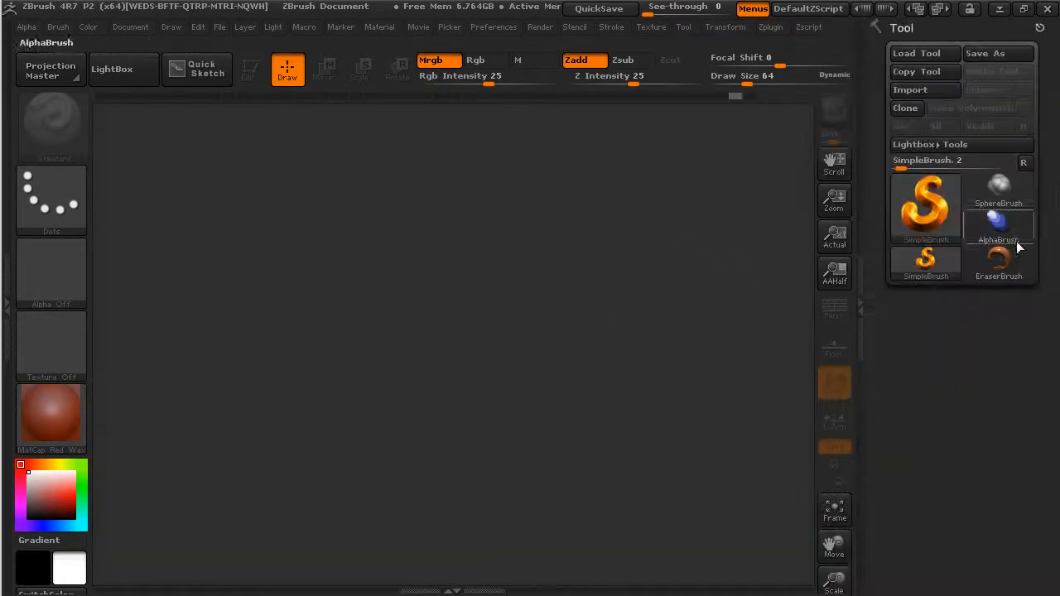
pyautogui.click(934, 199)
pyautogui.click(377, 286)
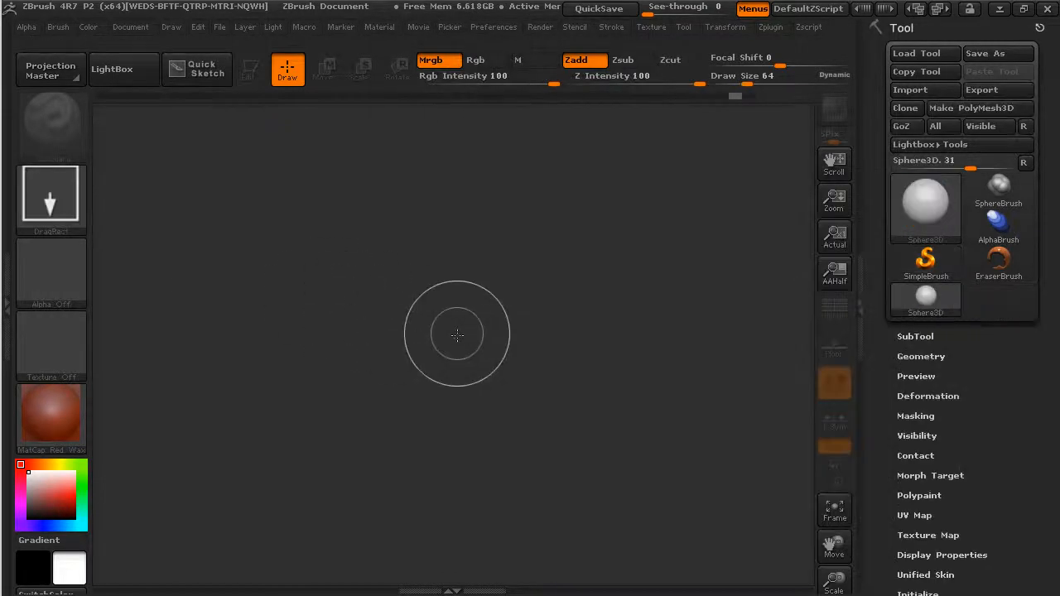
pyautogui.moveTo(457, 335); pyautogui.dragTo(563, 411)
pyautogui.press('t')
pyautogui.click(971, 110)
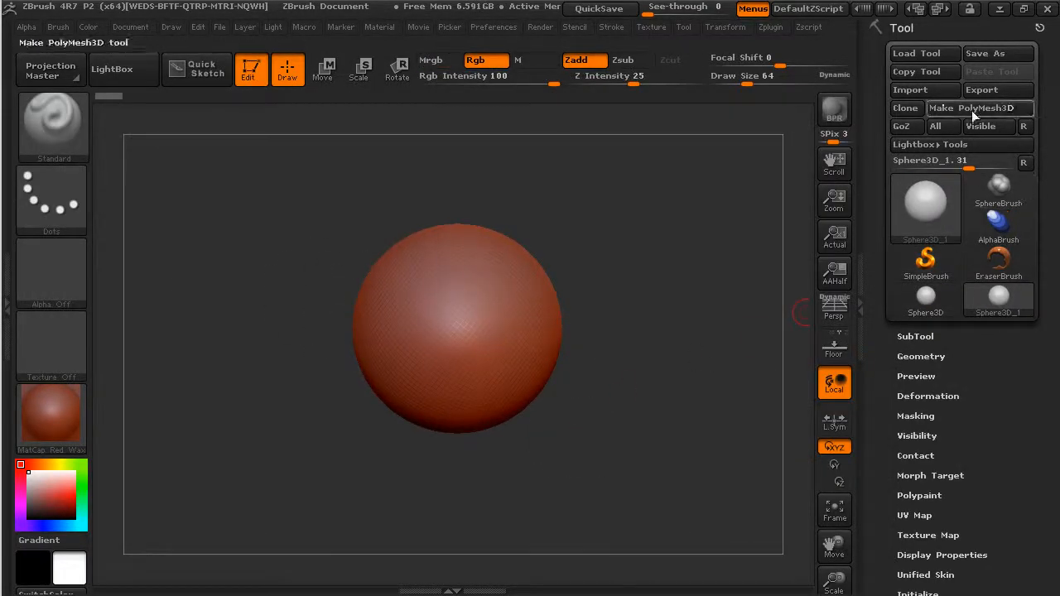
pyautogui.click(971, 110)
pyautogui.moveTo(694, 348)
pyautogui.keyDown('alt'); pyautogui.mouseDown()
pyautogui.moveTo(724, 356)
pyautogui.moveTo(722, 430)
pyautogui.moveTo(733, 410)
pyautogui.mouseUp(); pyautogui.keyUp('alt')
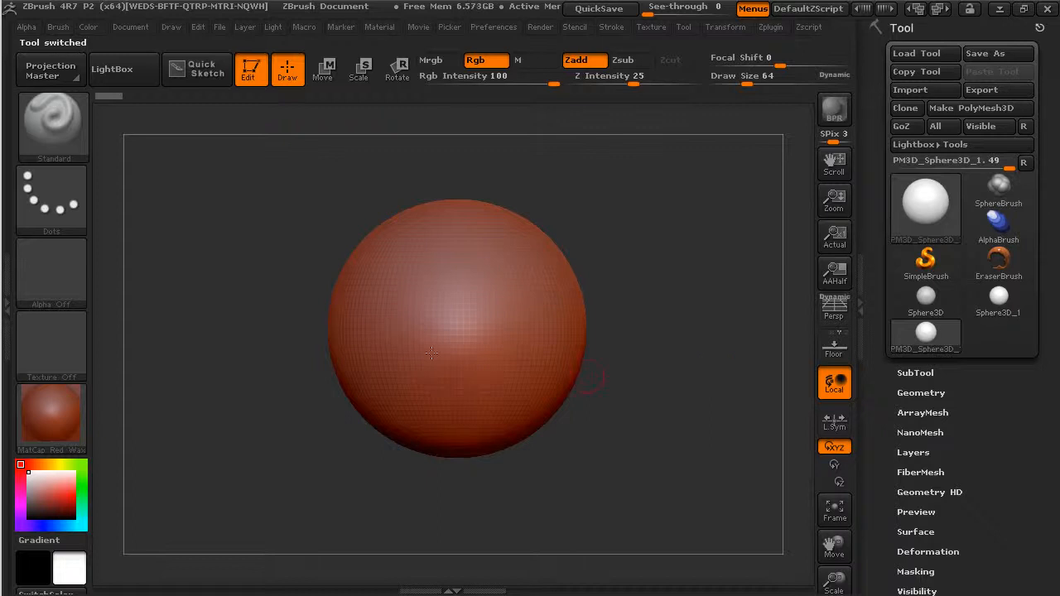
# Display the floor grid beneath the sphere and turn on perspective for the view.
pyautogui.click(834, 354)
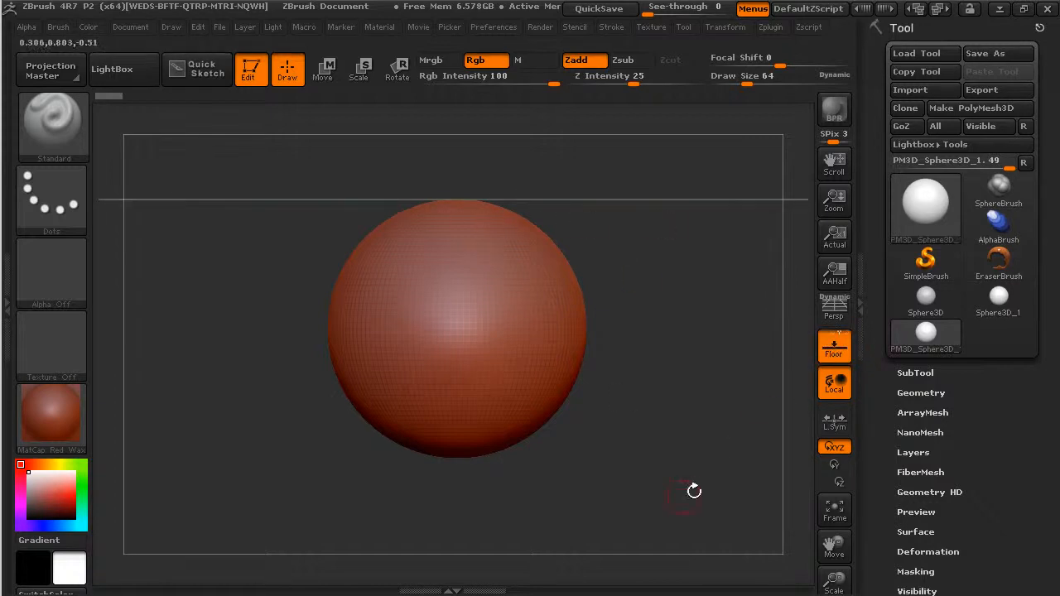
pyautogui.moveTo(747, 393)
pyautogui.mouseDown()
pyautogui.moveTo(758, 464)
pyautogui.moveTo(669, 224)
pyautogui.moveTo(699, 99)
pyautogui.moveTo(707, 161)
pyautogui.mouseUp()
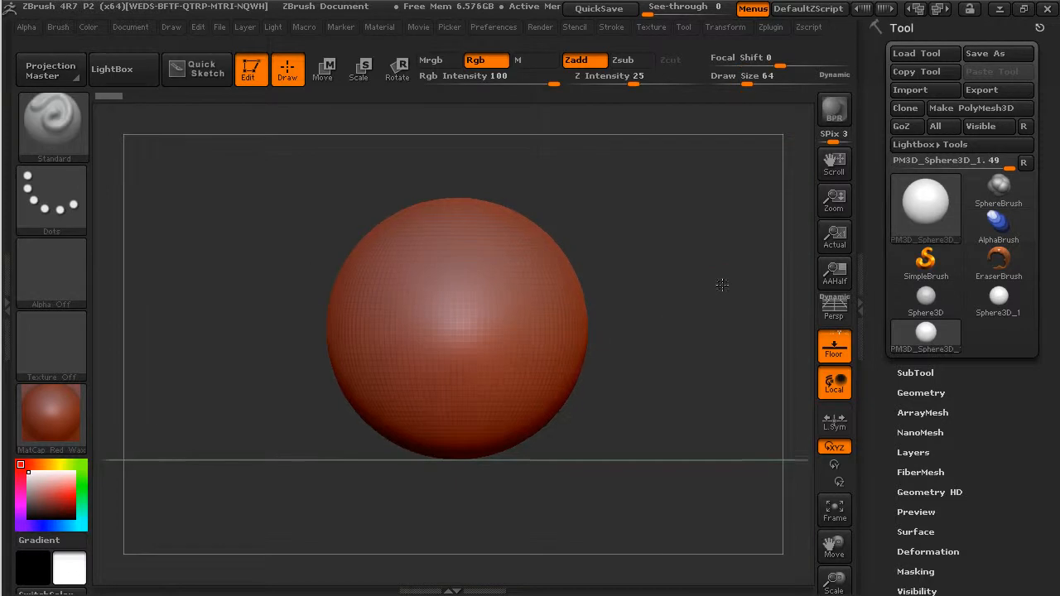
pyautogui.keyDown('alt'); pyautogui.moveTo(721, 286); pyautogui.dragTo(575, 282); pyautogui.keyUp('alt')
pyautogui.moveTo(662, 302)
pyautogui.mouseDown()
pyautogui.moveTo(629, 354)
pyautogui.moveTo(654, 361)
pyautogui.moveTo(655, 379)
pyautogui.moveTo(704, 414)
pyautogui.moveTo(769, 445)
pyautogui.mouseUp()
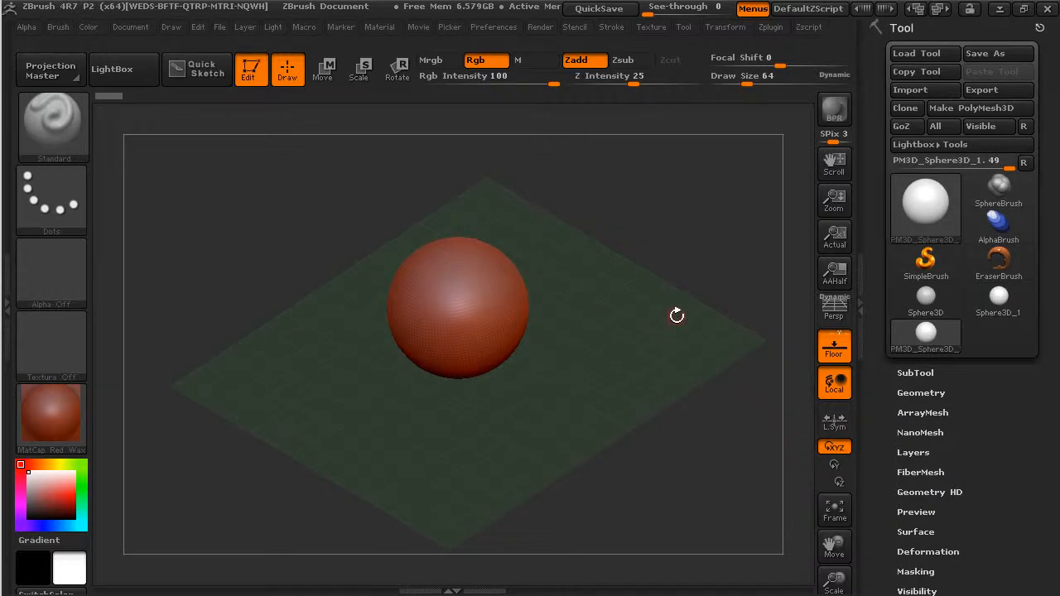
pyautogui.click(833, 308)
pyautogui.moveTo(618, 362); pyautogui.dragTo(807, 371)
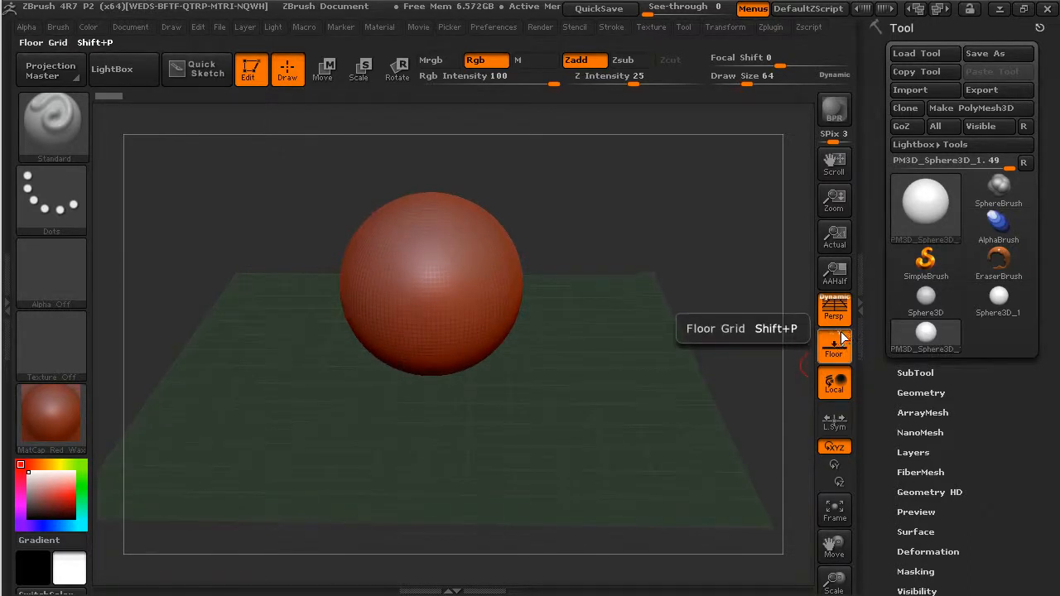
pyautogui.moveTo(609, 366)
pyautogui.mouseDown()
pyautogui.moveTo(621, 414)
pyautogui.moveTo(629, 386)
pyautogui.moveTo(610, 369)
pyautogui.mouseUp()
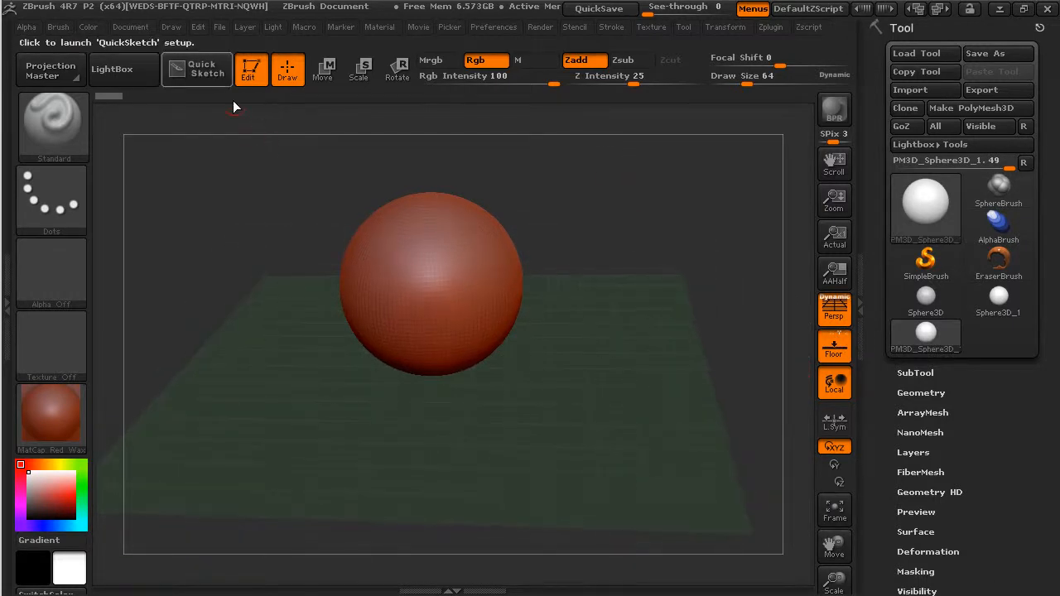
# Set the floor grid to 10 tiles and enlarge its grid size to about 3.7.
pyautogui.click(174, 27)
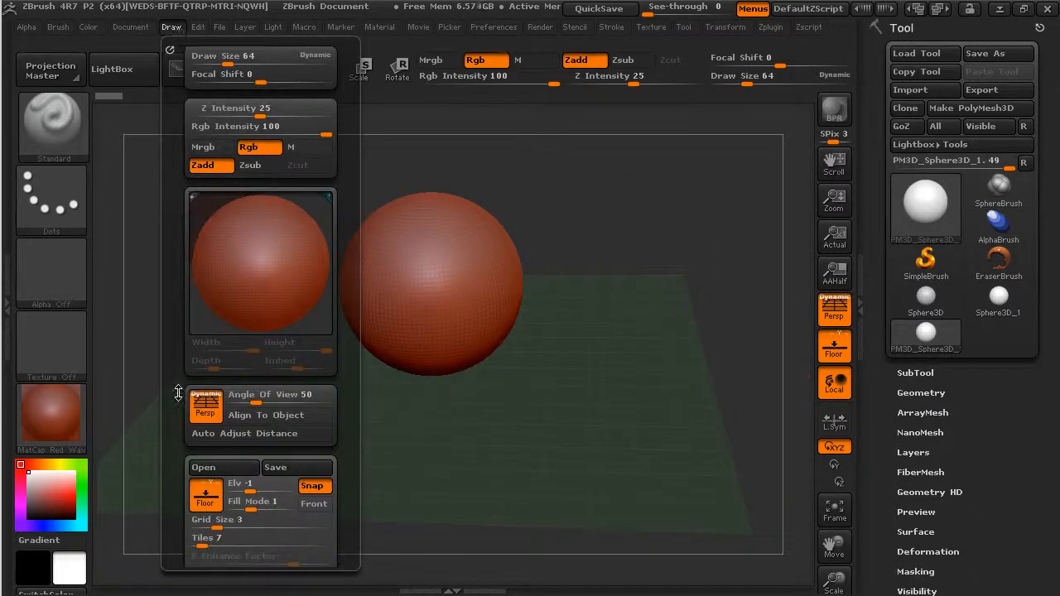
pyautogui.scroll(-5, 178, 386)
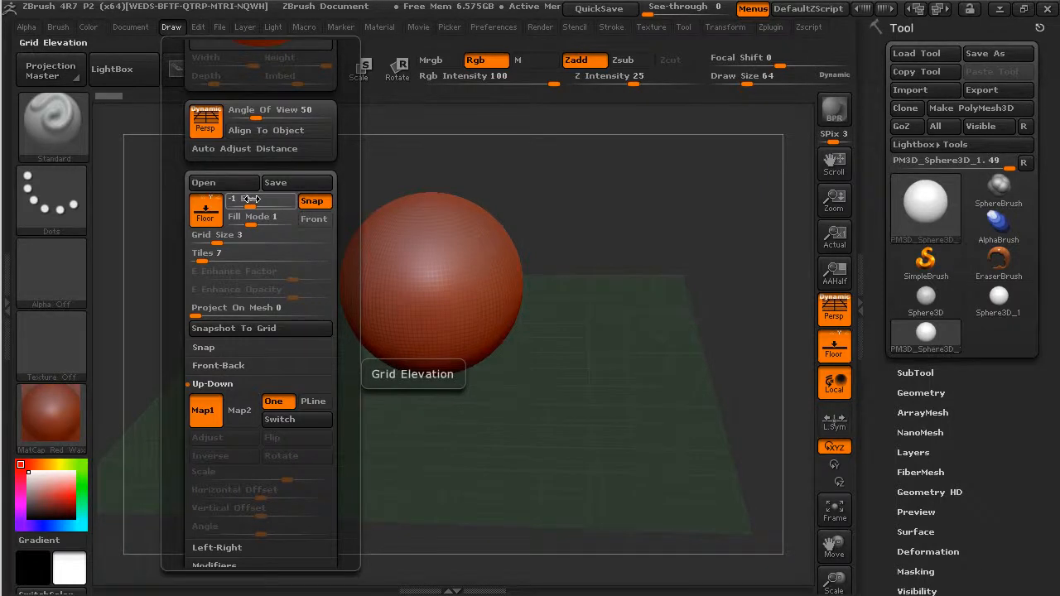
pyautogui.moveTo(251, 224)
pyautogui.mouseDown()
pyautogui.moveTo(274, 227)
pyautogui.moveTo(259, 229)
pyautogui.mouseUp()
pyautogui.click(249, 226)
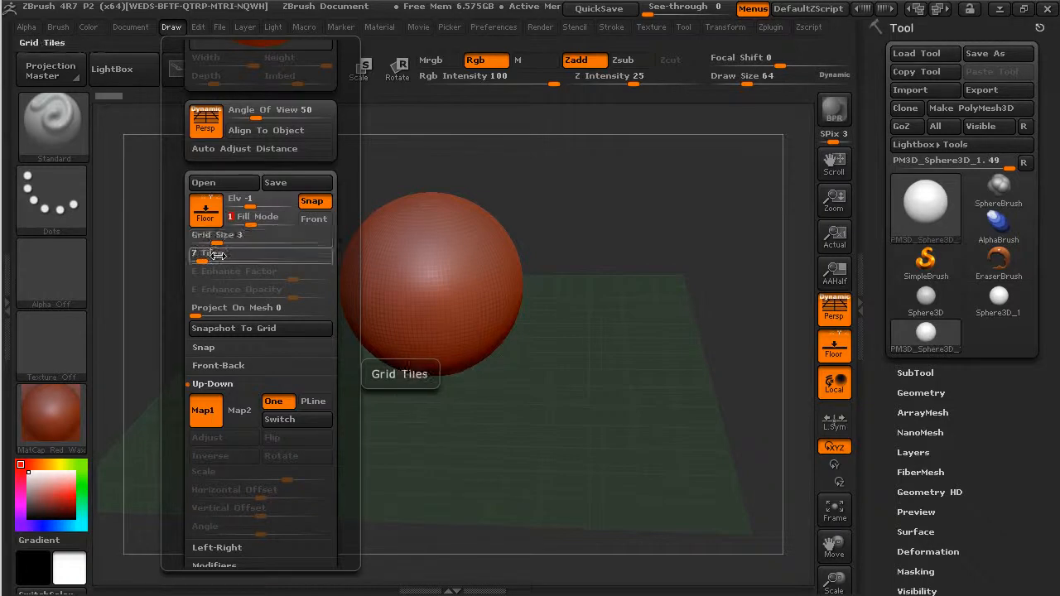
pyautogui.moveTo(213, 258)
pyautogui.mouseDown()
pyautogui.moveTo(203, 262)
pyautogui.moveTo(212, 238)
pyautogui.moveTo(220, 244)
pyautogui.mouseUp()
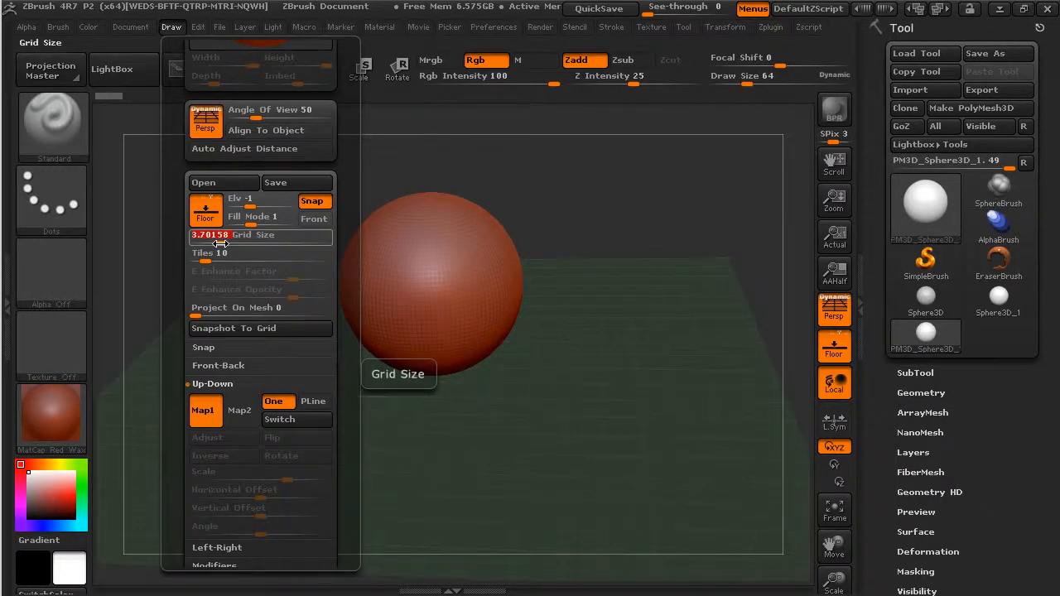
pyautogui.moveTo(180, 438); pyautogui.dragTo(179, 388)
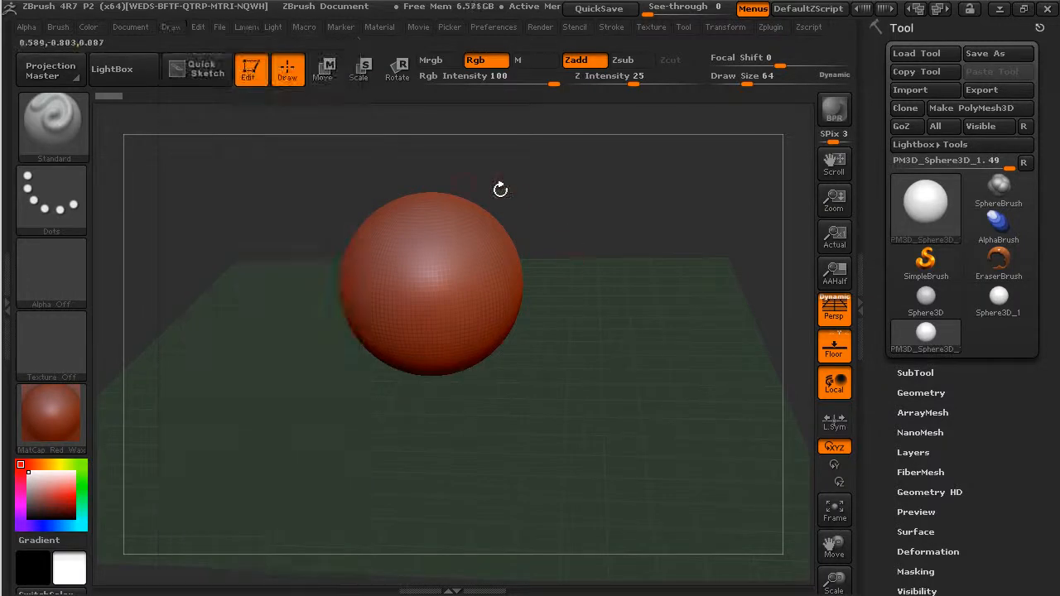
pyautogui.moveTo(737, 214)
pyautogui.keyDown('alt'); pyautogui.mouseDown()
pyautogui.moveTo(721, 205)
pyautogui.moveTo(667, 245)
pyautogui.mouseUp(); pyautogui.keyUp('alt')
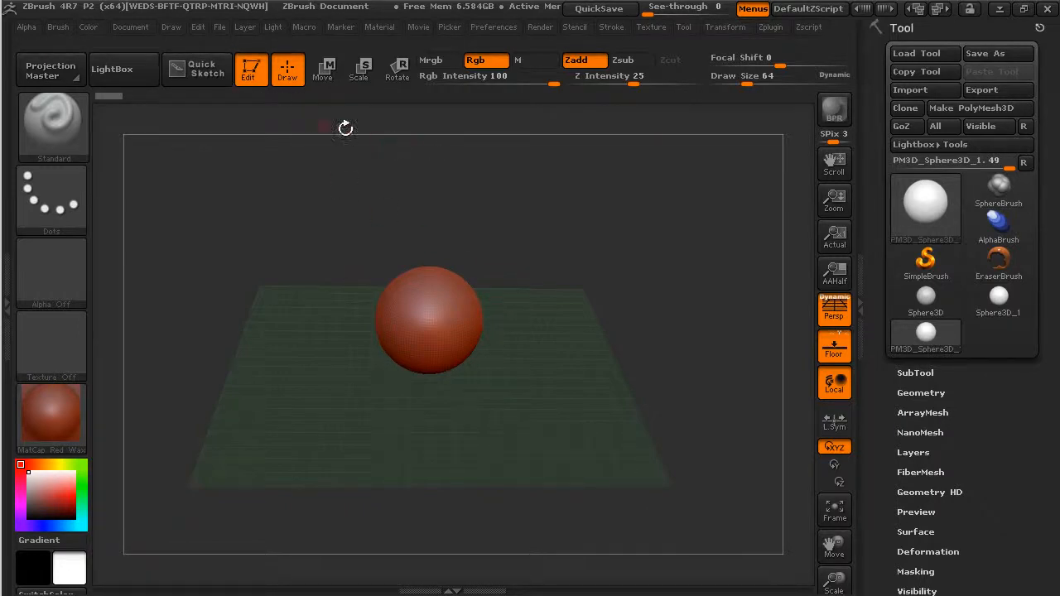
# Enable the floor grid planes on the X, Y and Z axes around the sphere.
pyautogui.click(171, 27)
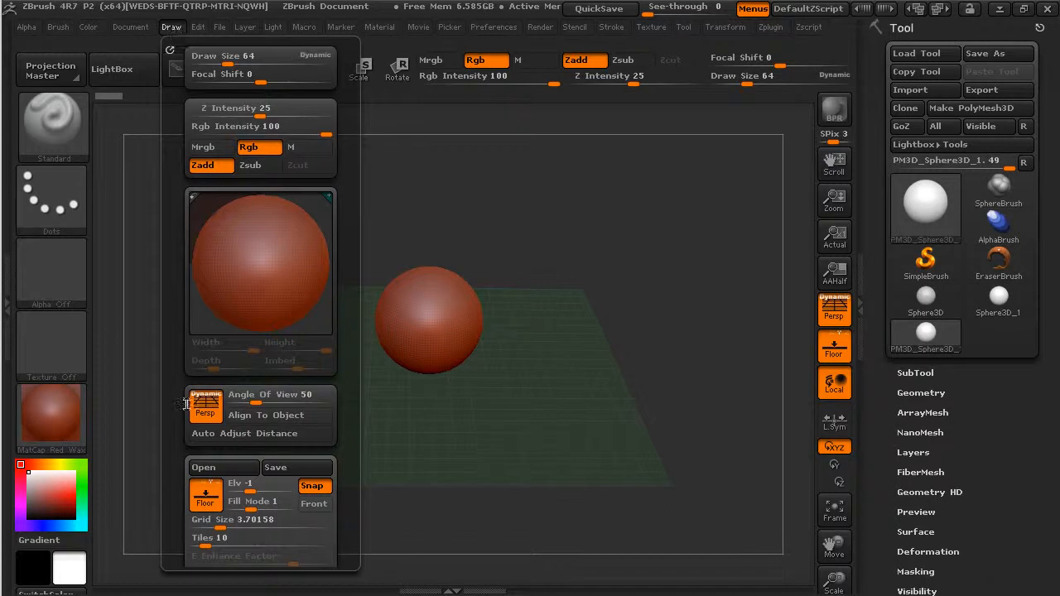
pyautogui.scroll(-5, 193, 370)
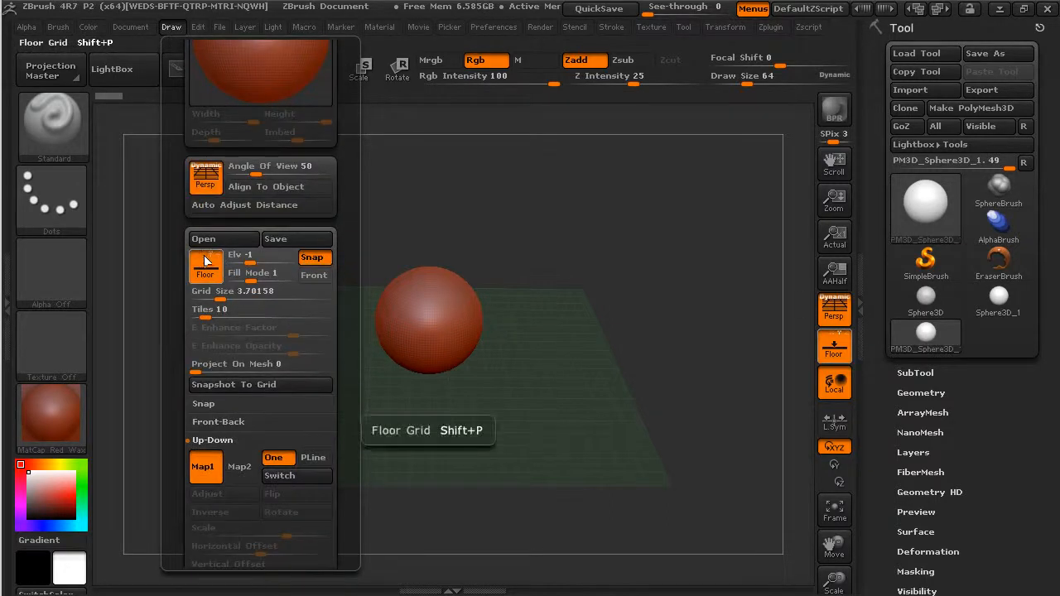
pyautogui.click(206, 263)
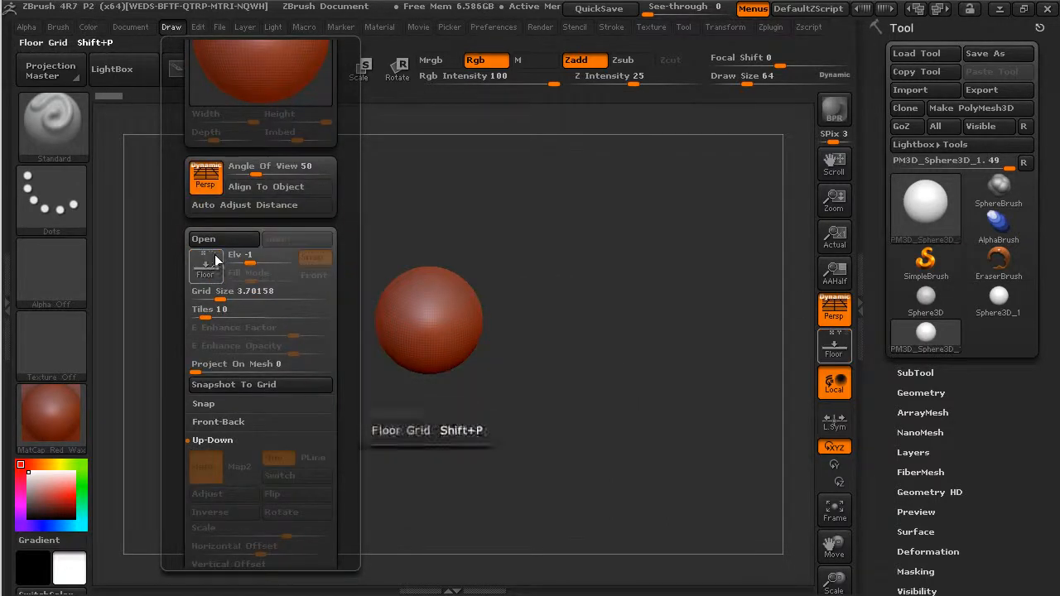
pyautogui.click(218, 257)
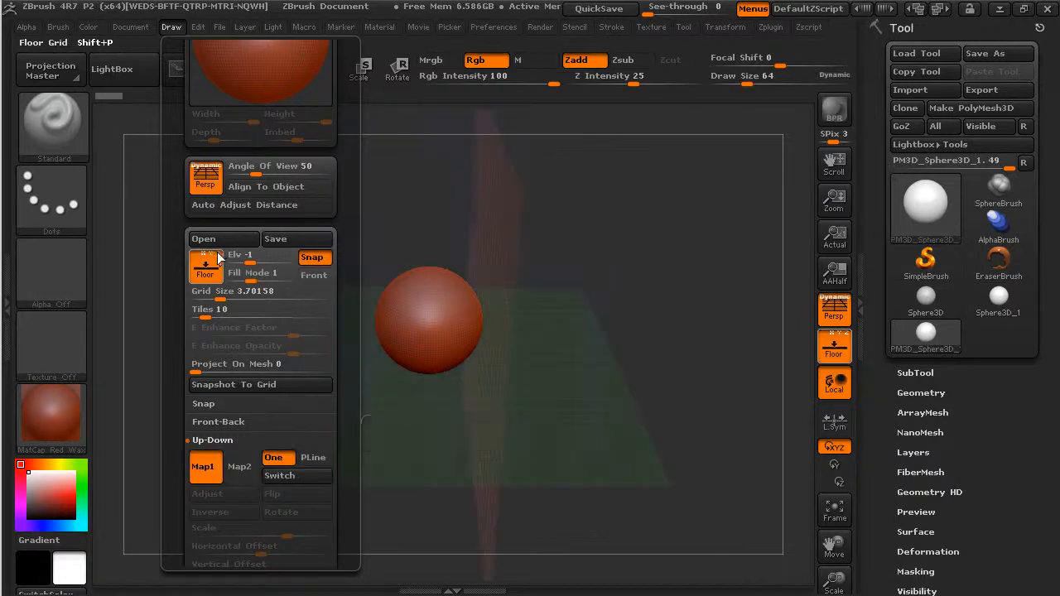
pyautogui.moveTo(519, 310); pyautogui.dragTo(760, 337)
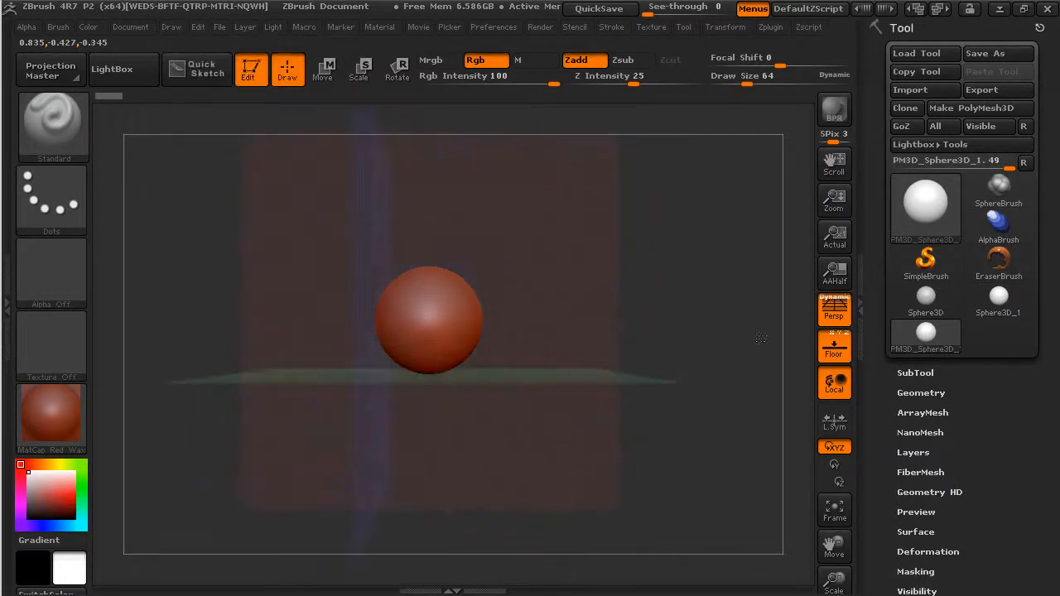
pyautogui.moveTo(714, 273)
pyautogui.mouseDown()
pyautogui.moveTo(708, 335)
pyautogui.moveTo(668, 351)
pyautogui.moveTo(687, 339)
pyautogui.mouseUp()
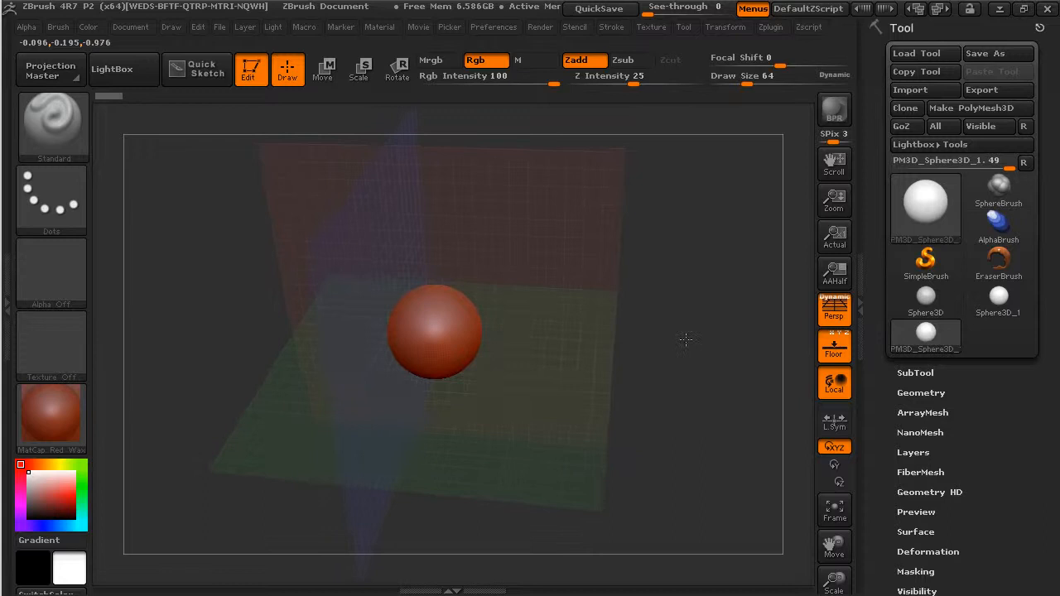
# Examine the grid's Fill Mode and its Front-Back, Up-Down and Left-Right map settings.
pyautogui.click(176, 27)
pyautogui.scroll(-6, 183, 298)
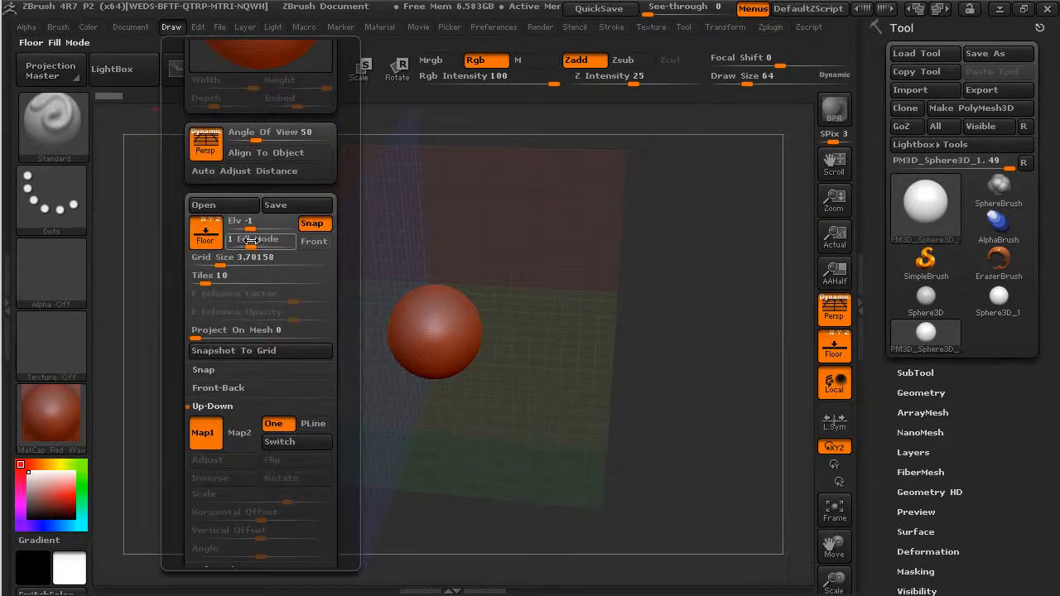
pyautogui.scroll(-1, 213, 390)
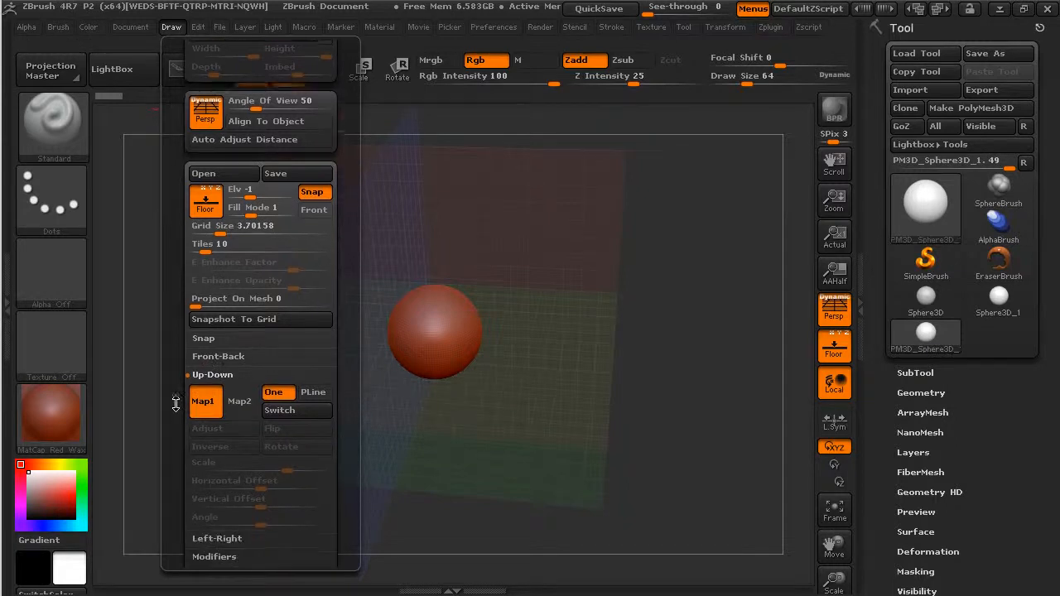
pyautogui.click(225, 370)
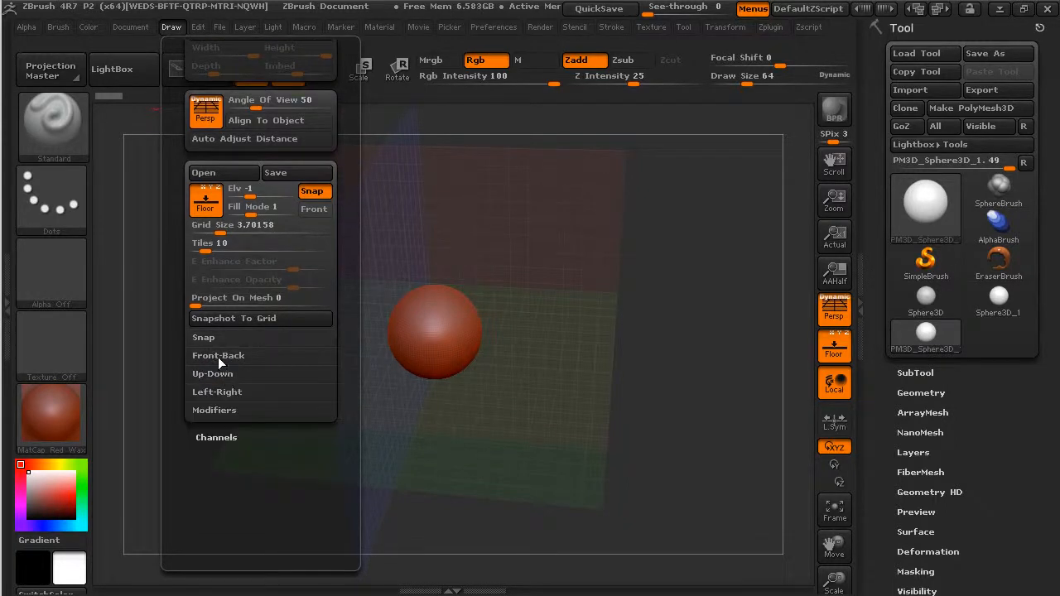
pyautogui.click(224, 352)
pyautogui.click(224, 355)
pyautogui.click(226, 374)
pyautogui.click(227, 376)
pyautogui.click(230, 394)
pyautogui.click(229, 392)
pyautogui.click(229, 375)
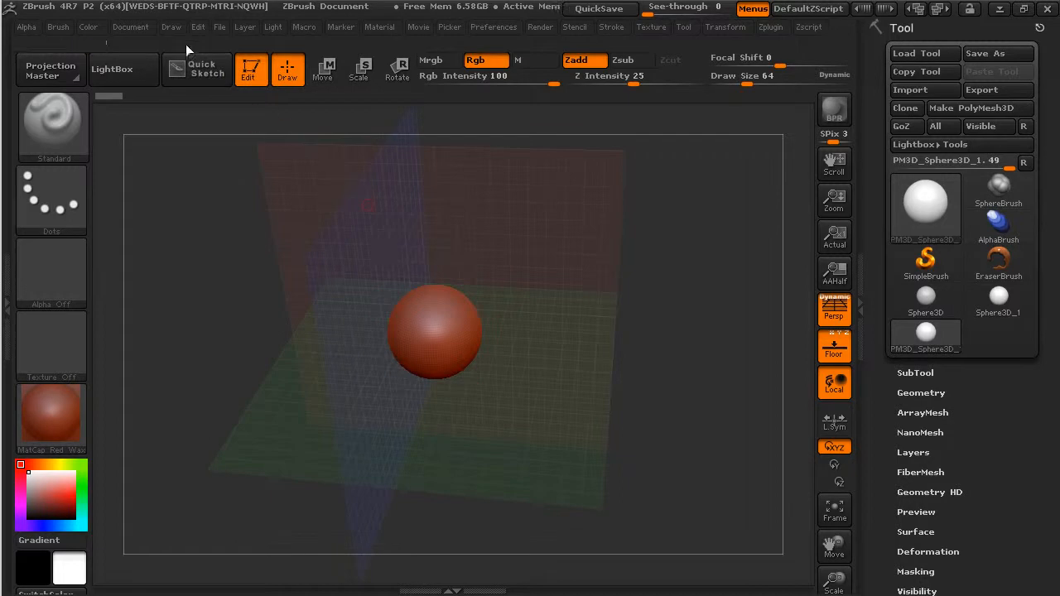
# Import troll_front.jpg as Map1 of the Front-Back grid plane.
pyautogui.click(174, 26)
pyautogui.scroll(-3, 205, 364)
pyautogui.moveTo(205, 364); pyautogui.dragTo(204, 385)
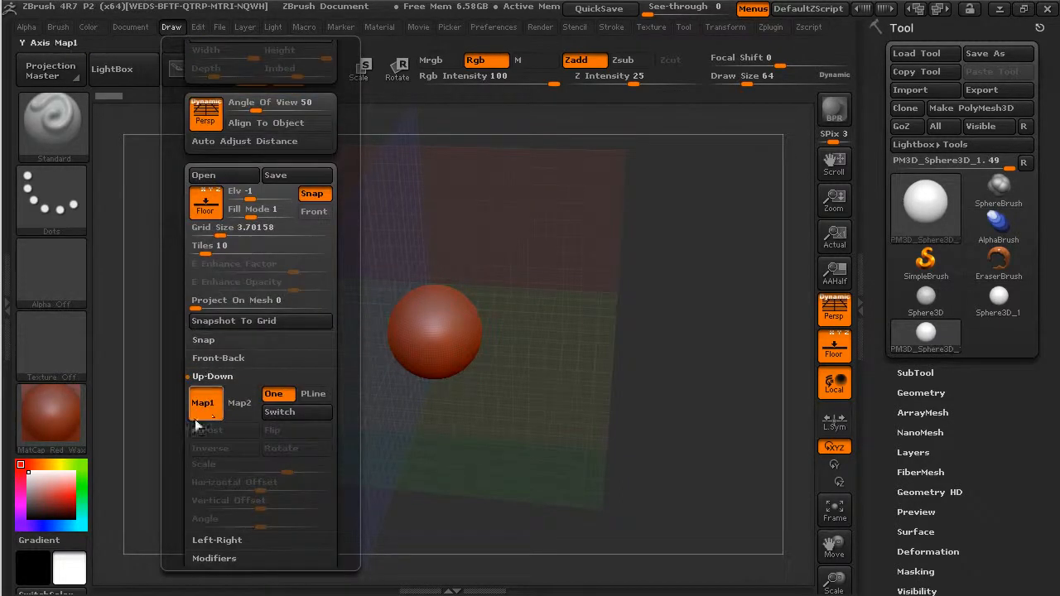
pyautogui.click(209, 376)
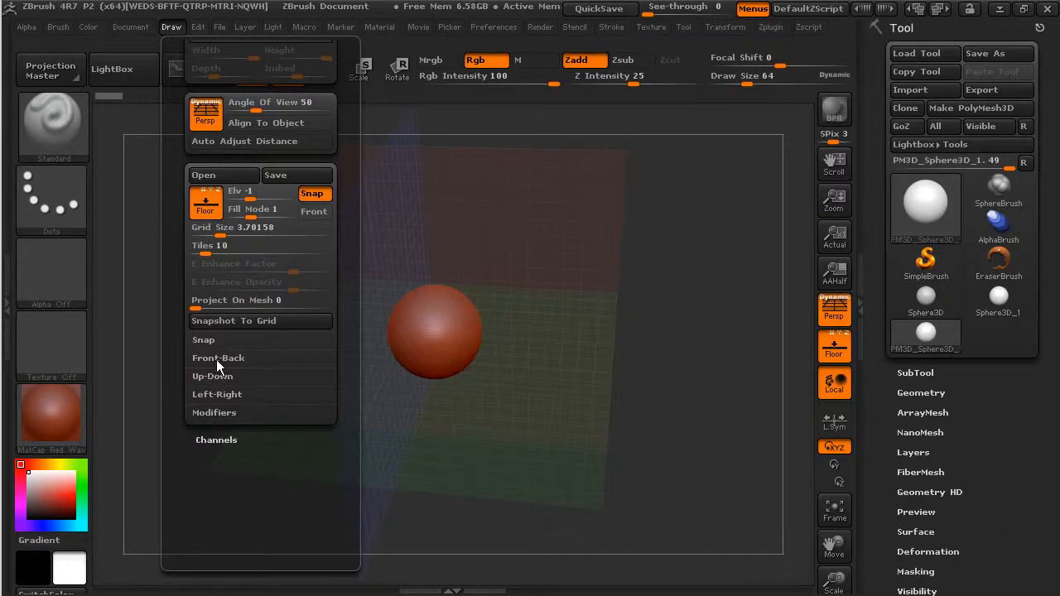
pyautogui.click(214, 358)
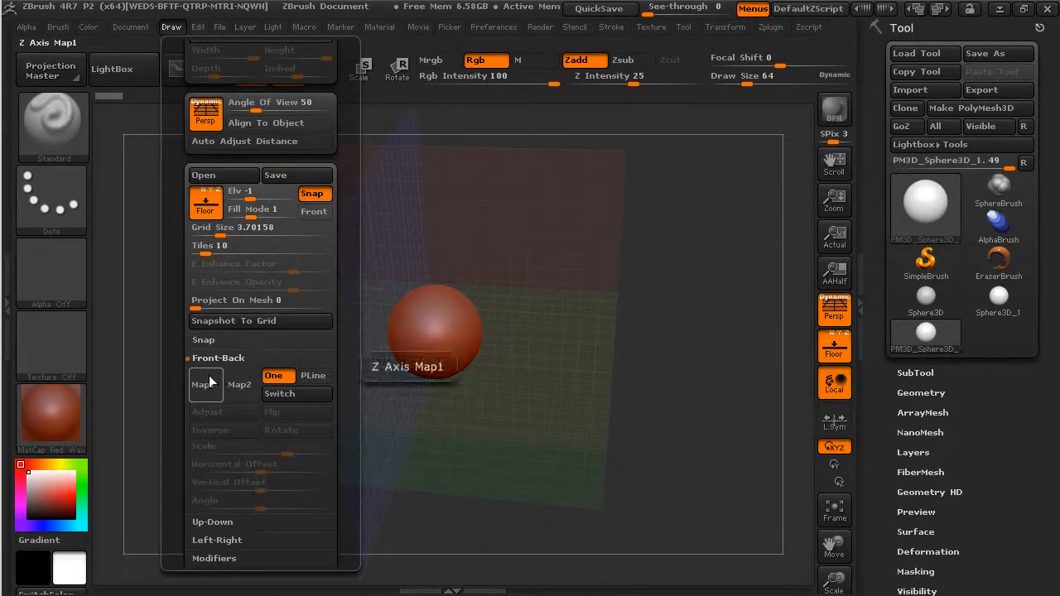
pyautogui.click(207, 389)
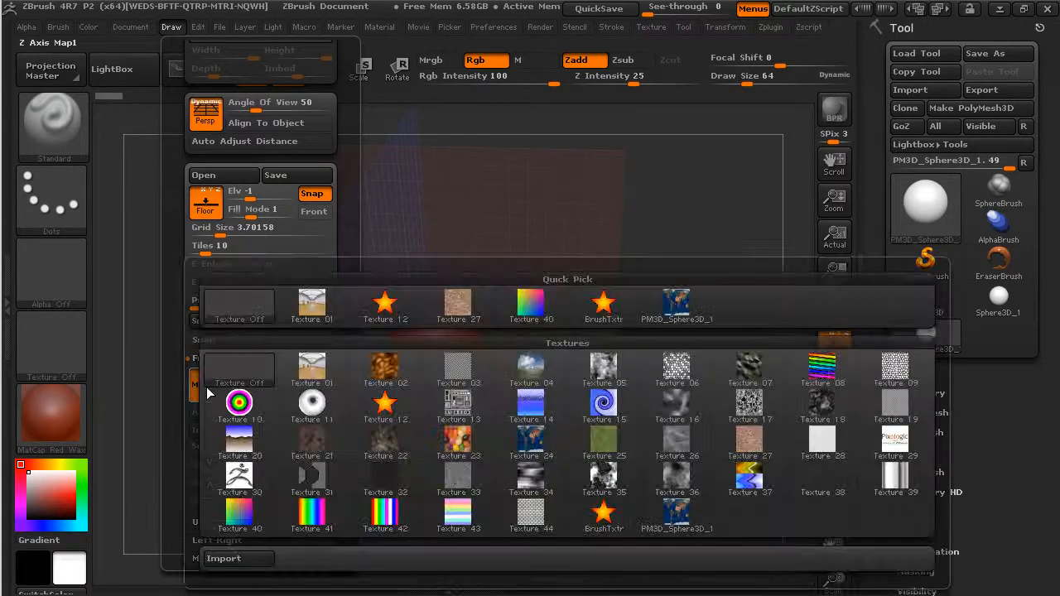
pyautogui.moveTo(286, 378)
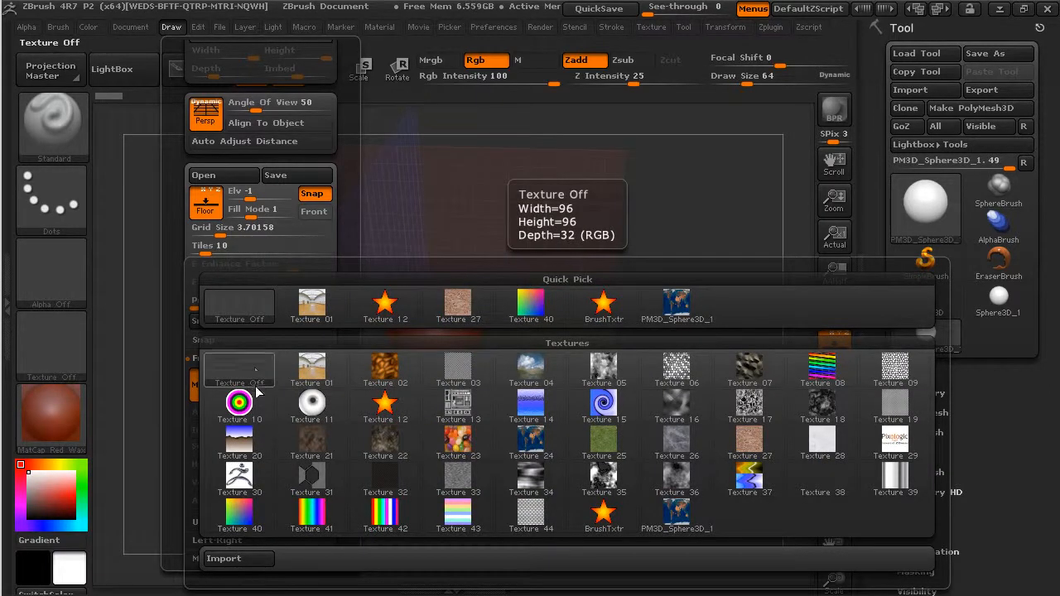
pyautogui.click(264, 563)
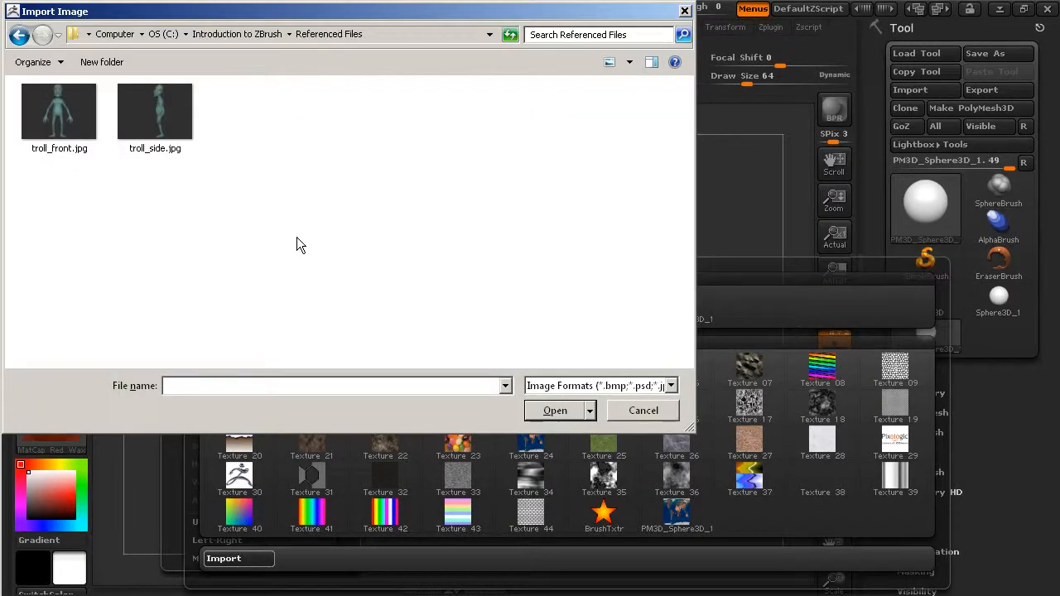
pyautogui.moveTo(286, 21); pyautogui.dragTo(411, 106)
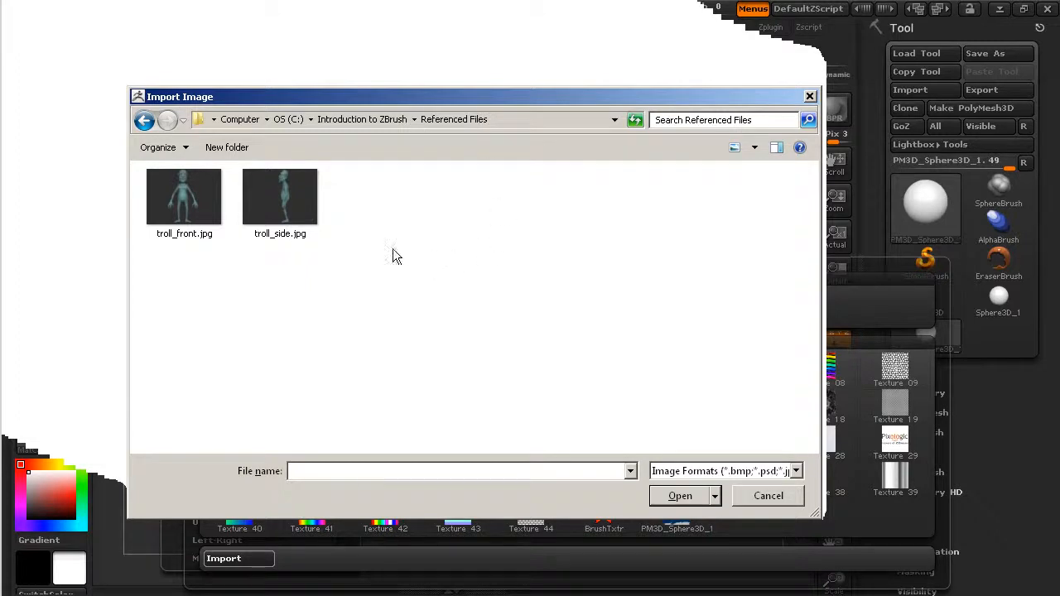
pyautogui.click(193, 210)
pyautogui.click(680, 496)
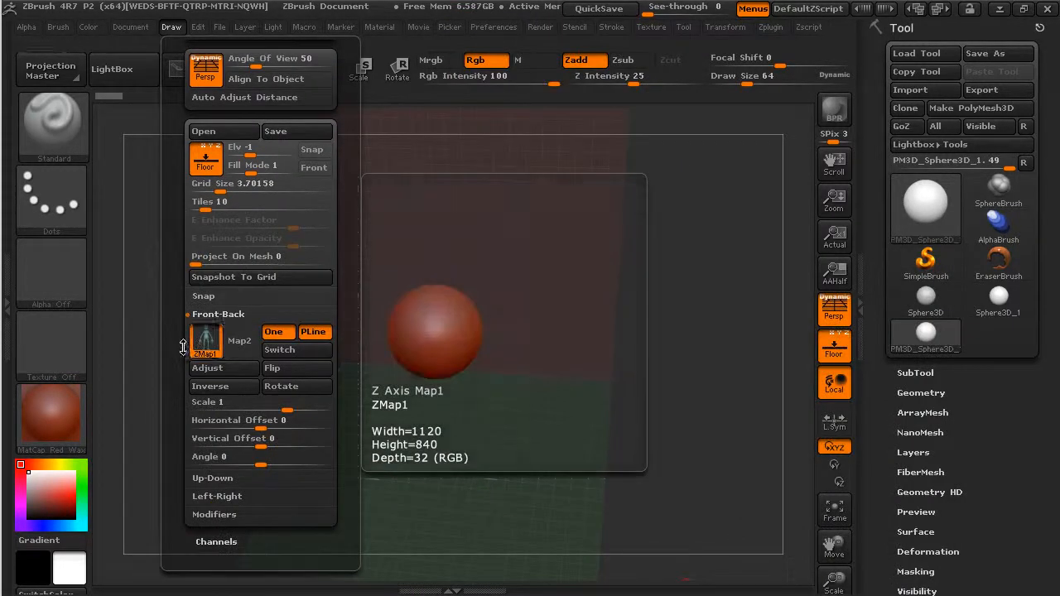
# Import the troll's side-view reference image as Map1 of the Left-Right grid plane.
pyautogui.moveTo(684, 378); pyautogui.dragTo(745, 318)
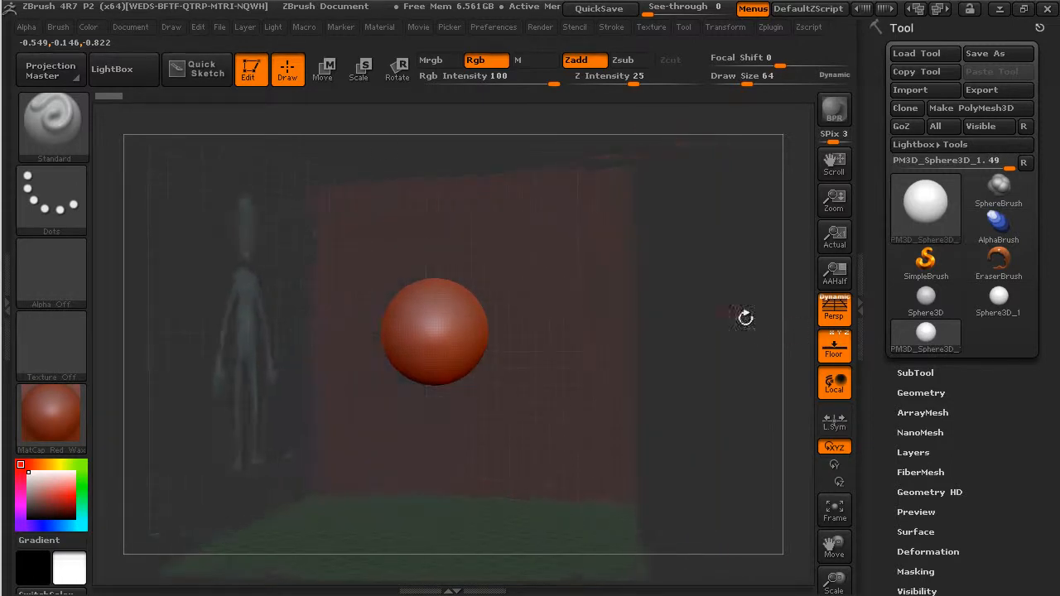
pyautogui.click(170, 26)
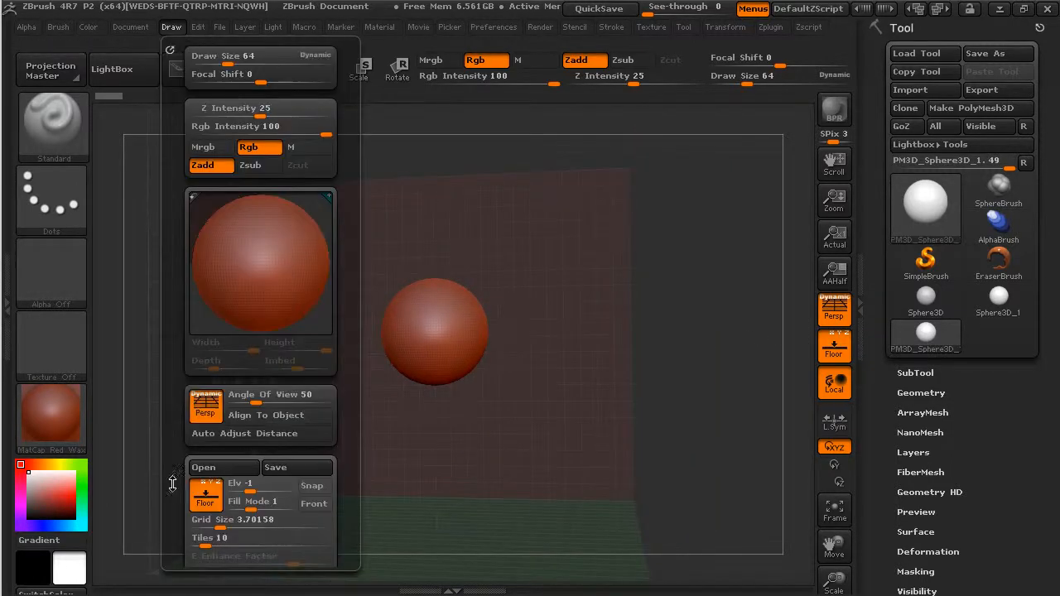
pyautogui.scroll(-3, 173, 391)
pyautogui.scroll(-4, 173, 391)
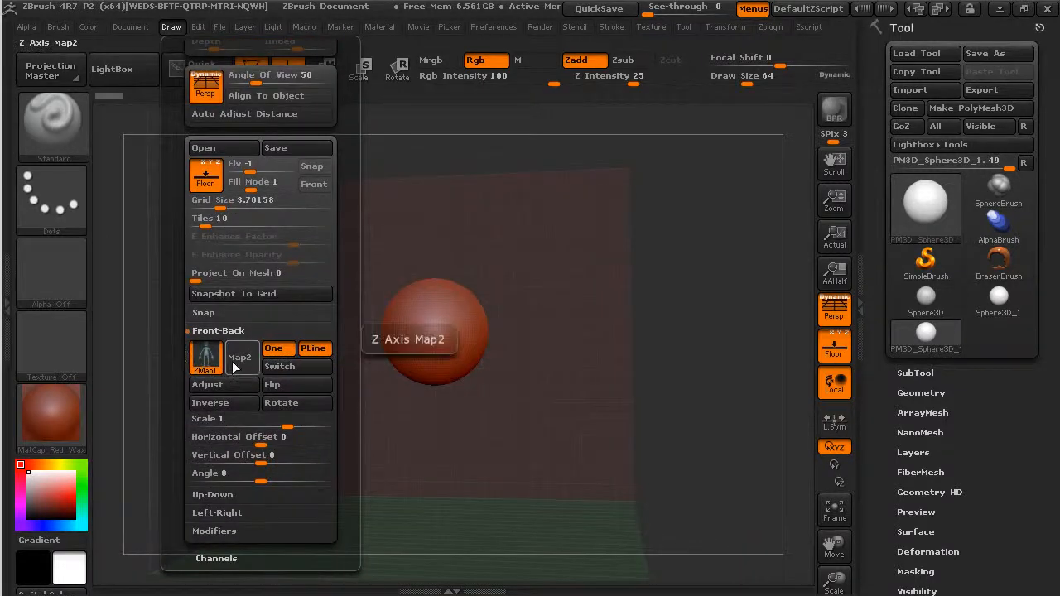
pyautogui.click(223, 328)
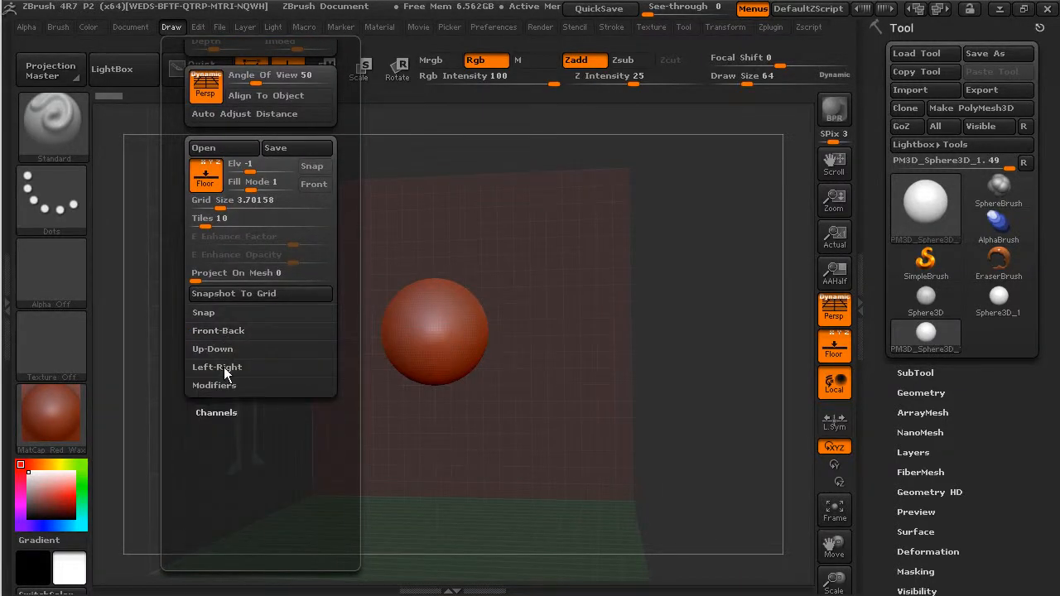
pyautogui.click(223, 366)
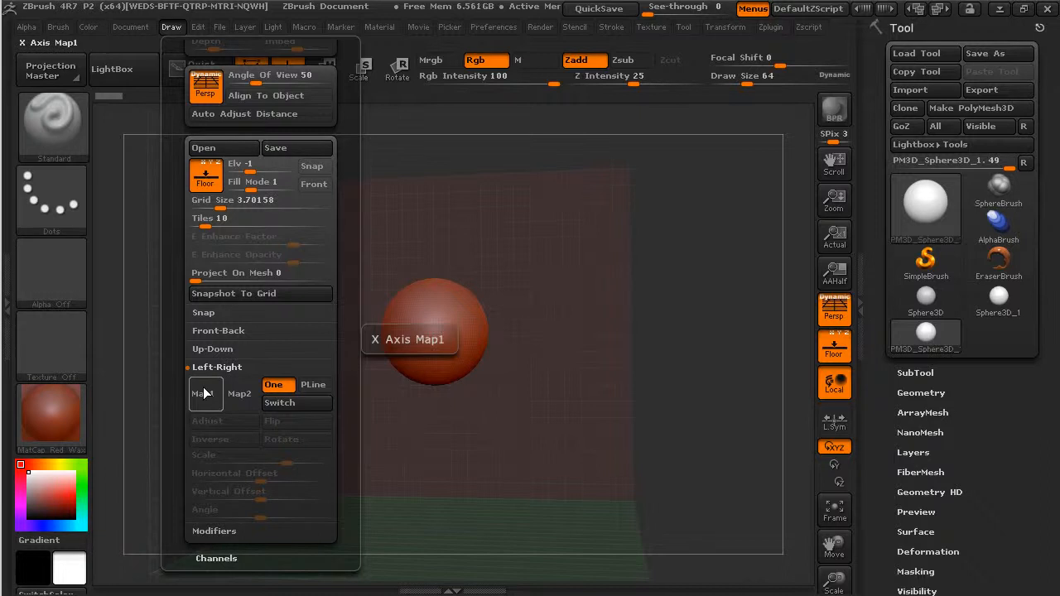
pyautogui.click(205, 394)
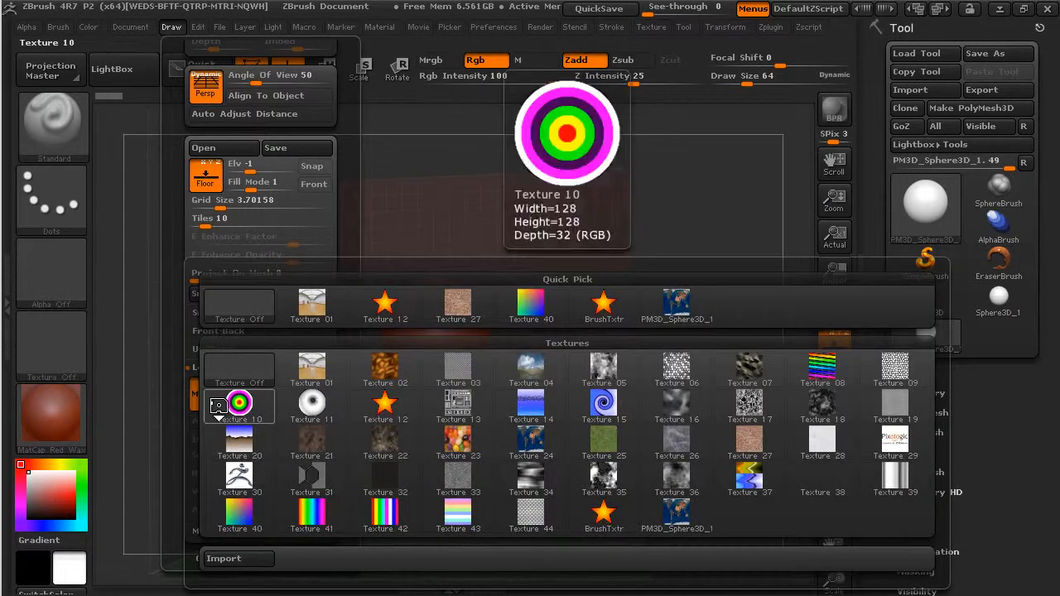
pyautogui.click(248, 562)
pyautogui.click(279, 201)
pyautogui.click(681, 500)
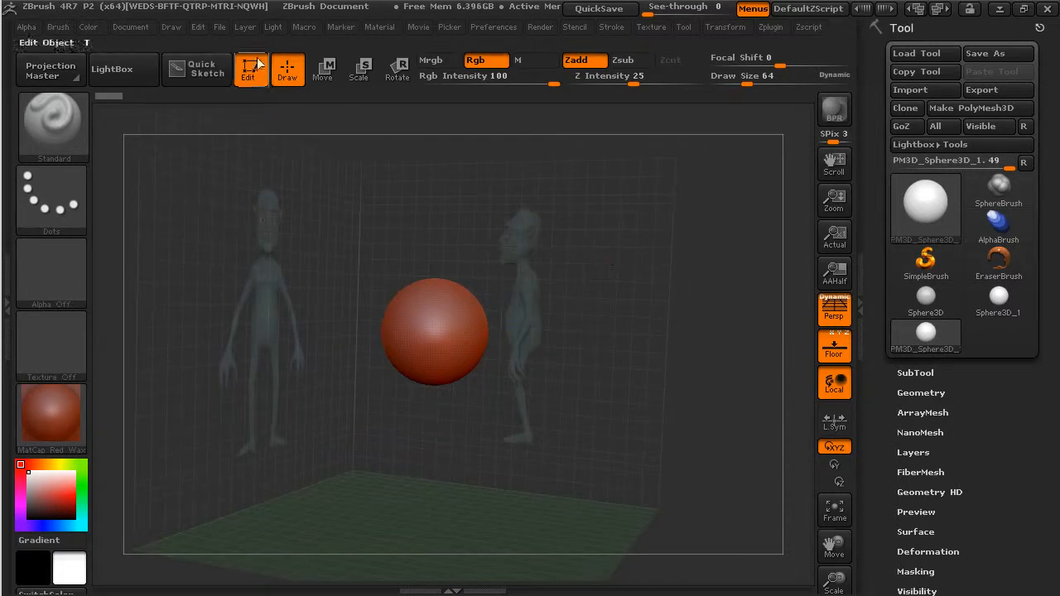
# Turn off perspective while viewing the sphere and the troll reference from the front.
pyautogui.click(170, 26)
pyautogui.moveTo(182, 389); pyautogui.dragTo(179, 258)
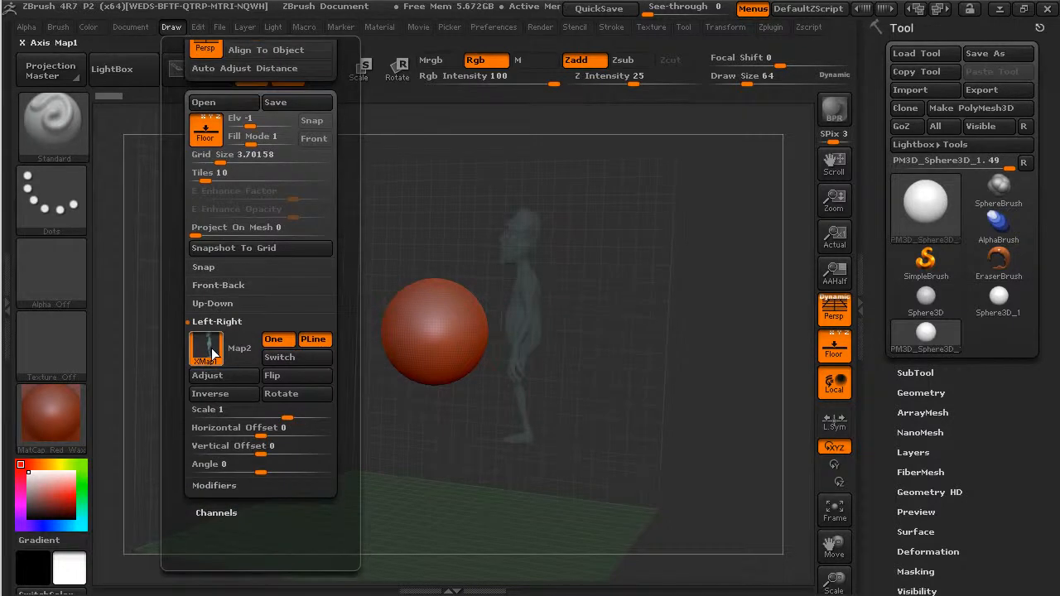
pyautogui.moveTo(718, 332); pyautogui.dragTo(655, 350)
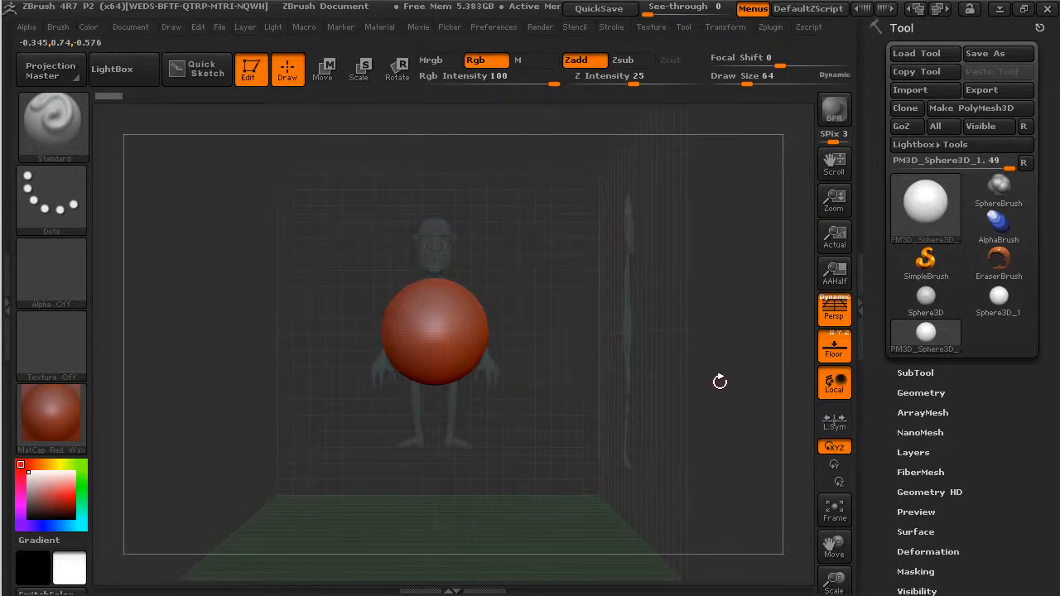
pyautogui.keyDown('alt'); pyautogui.moveTo(514, 144); pyautogui.dragTo(696, 211); pyautogui.keyUp('alt')
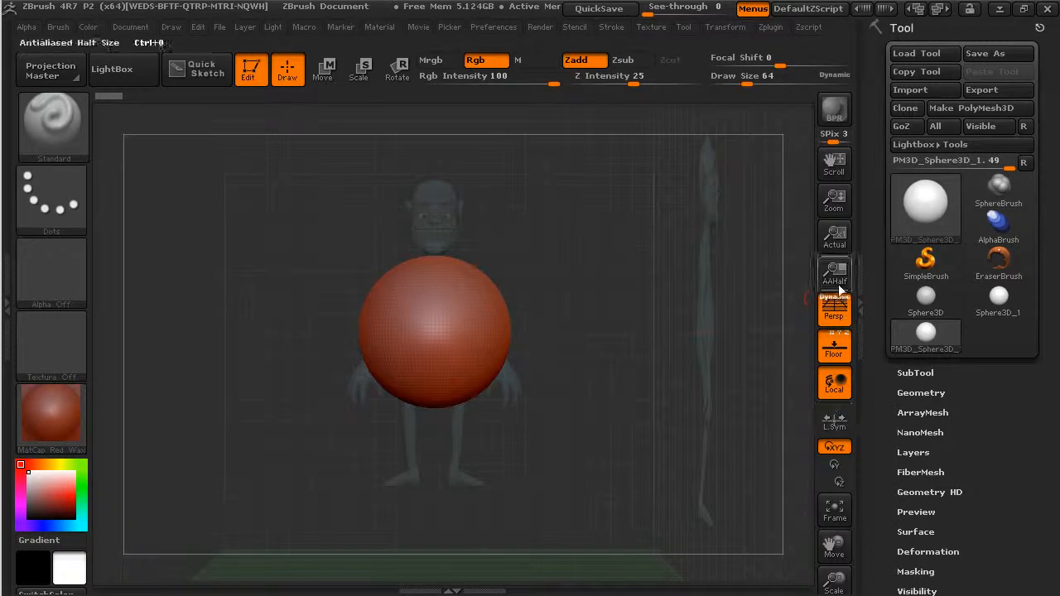
pyautogui.click(833, 315)
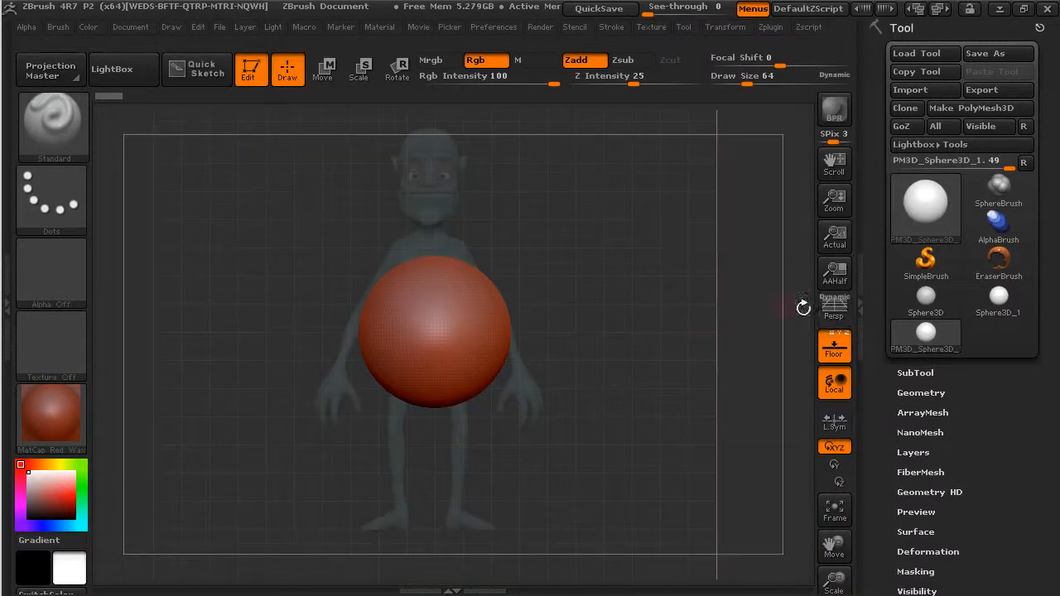
# Shift the side-view reference on the Left-Right plane to a horizontal offset of about 0.129.
pyautogui.moveTo(631, 277); pyautogui.dragTo(521, 254)
pyautogui.moveTo(508, 338); pyautogui.dragTo(721, 301)
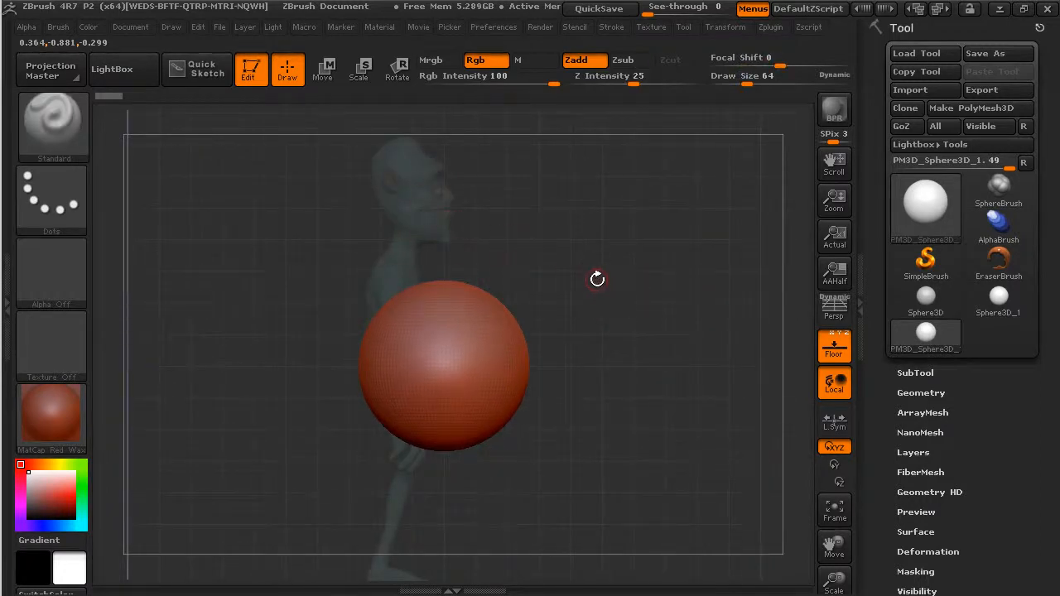
pyautogui.click(171, 27)
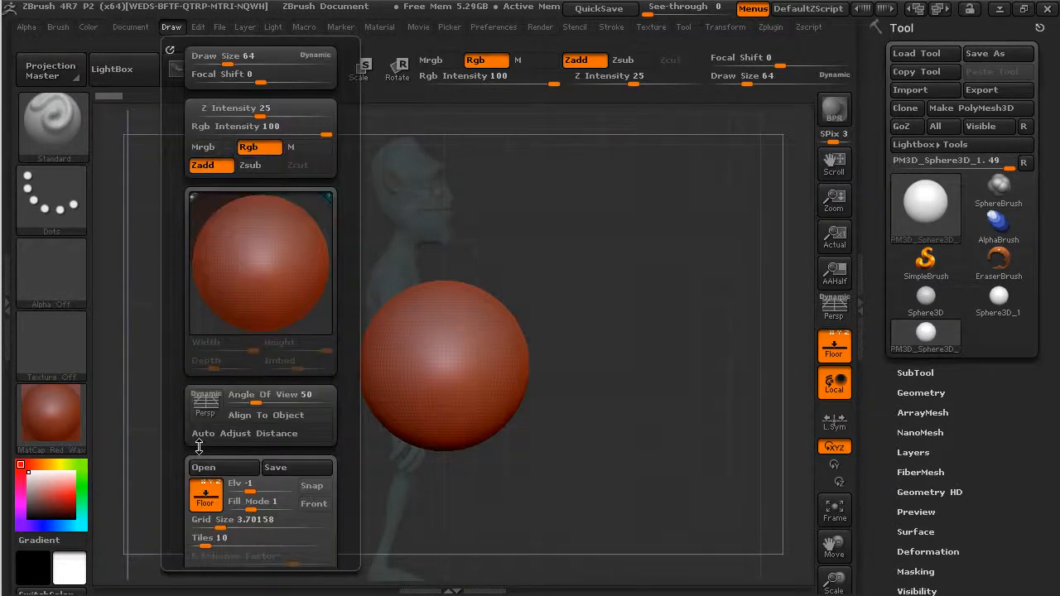
pyautogui.moveTo(180, 468); pyautogui.dragTo(180, 321)
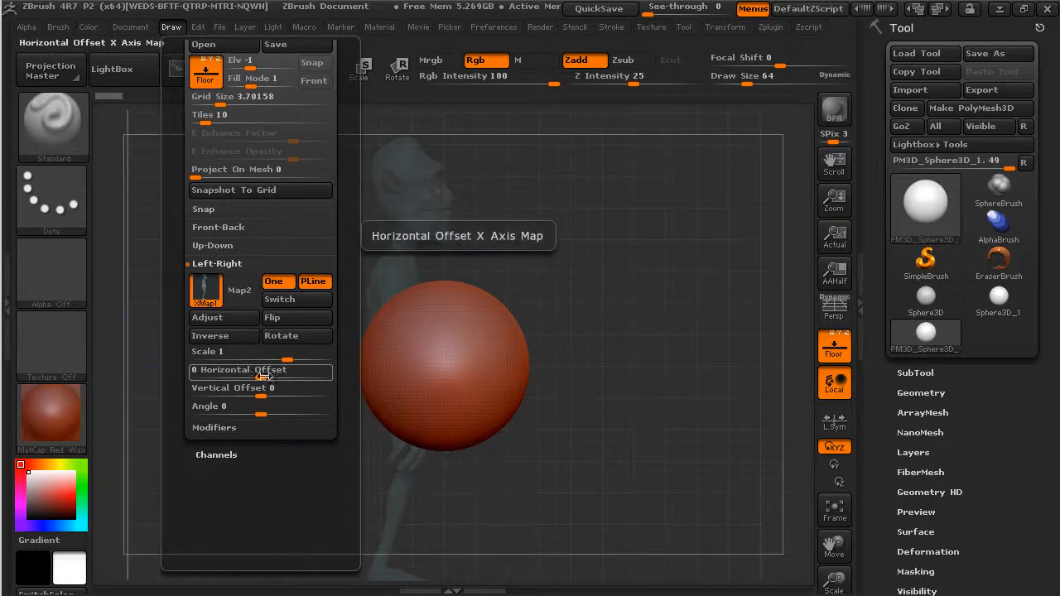
pyautogui.moveTo(259, 374); pyautogui.dragTo(286, 375)
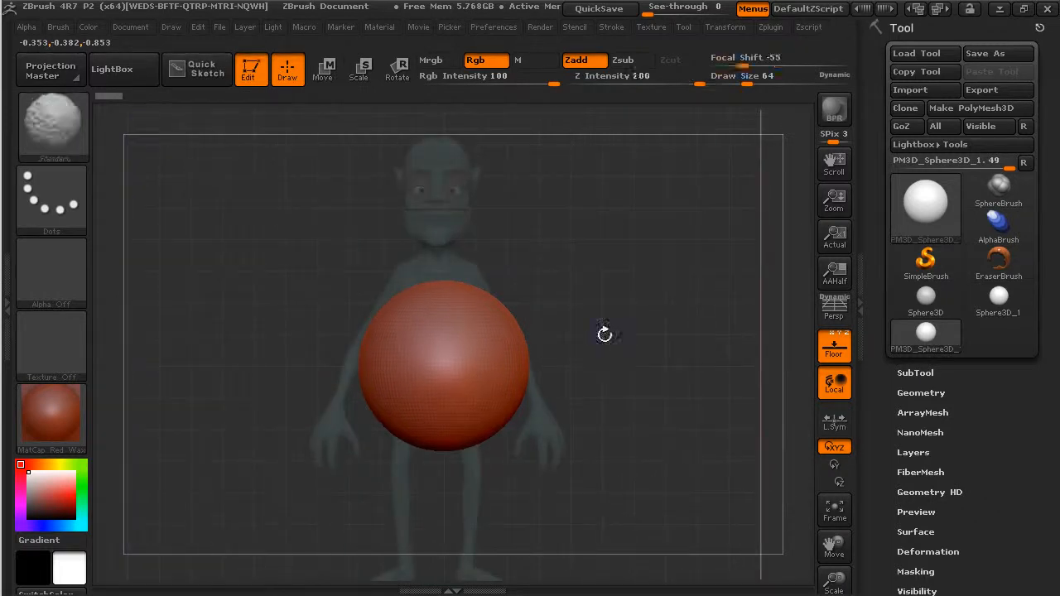
# Enable the floor grid's Front option to overlay the reference images on the sphere.
pyautogui.keyDown('alt'); pyautogui.moveTo(647, 323); pyautogui.dragTo(704, 356); pyautogui.keyUp('alt')
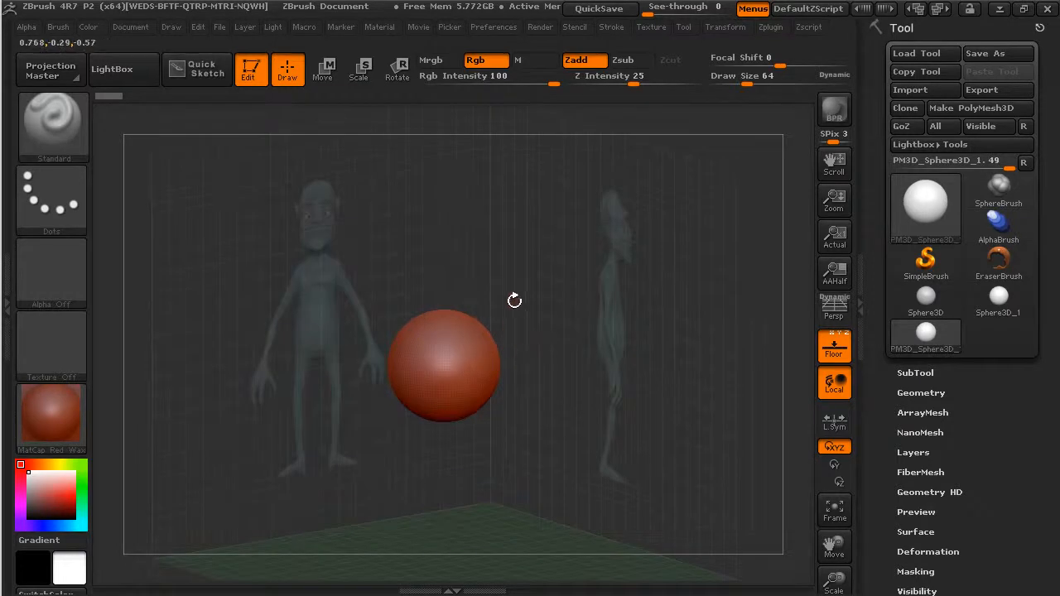
pyautogui.moveTo(521, 283); pyautogui.dragTo(536, 243)
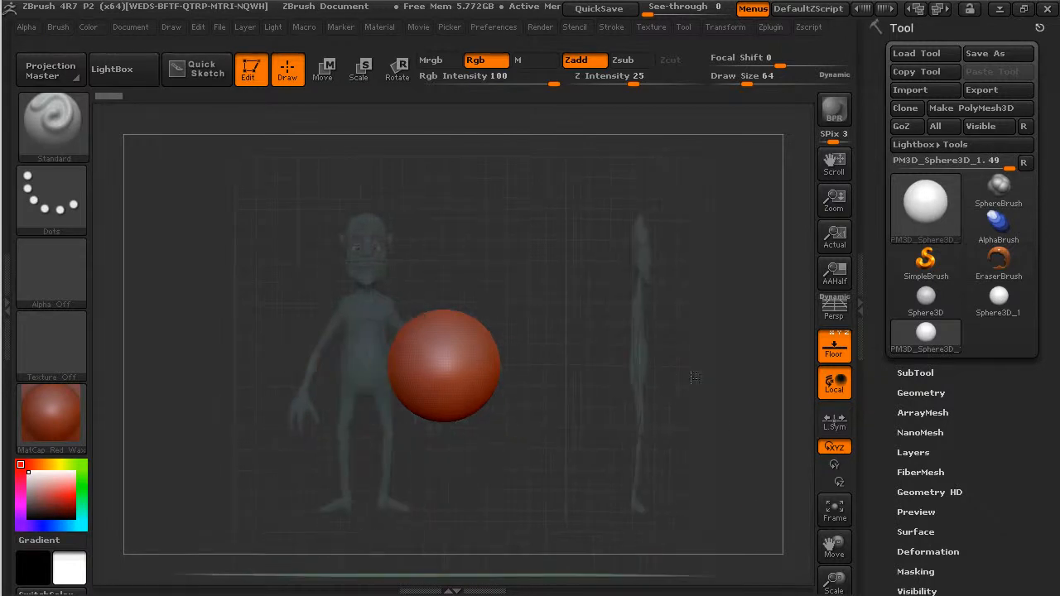
pyautogui.click(833, 348)
pyautogui.click(833, 348)
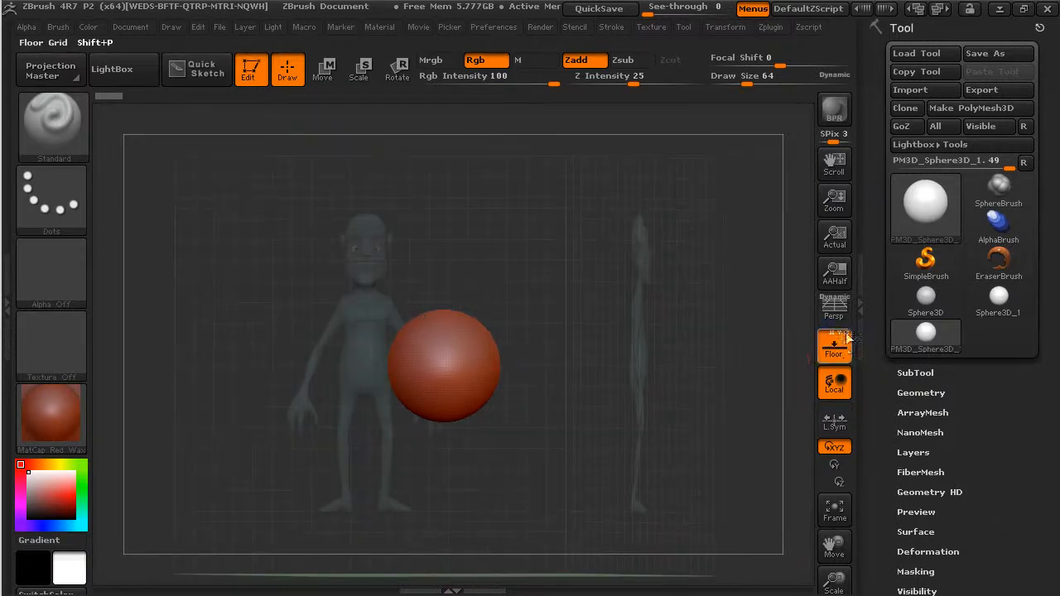
pyautogui.click(169, 26)
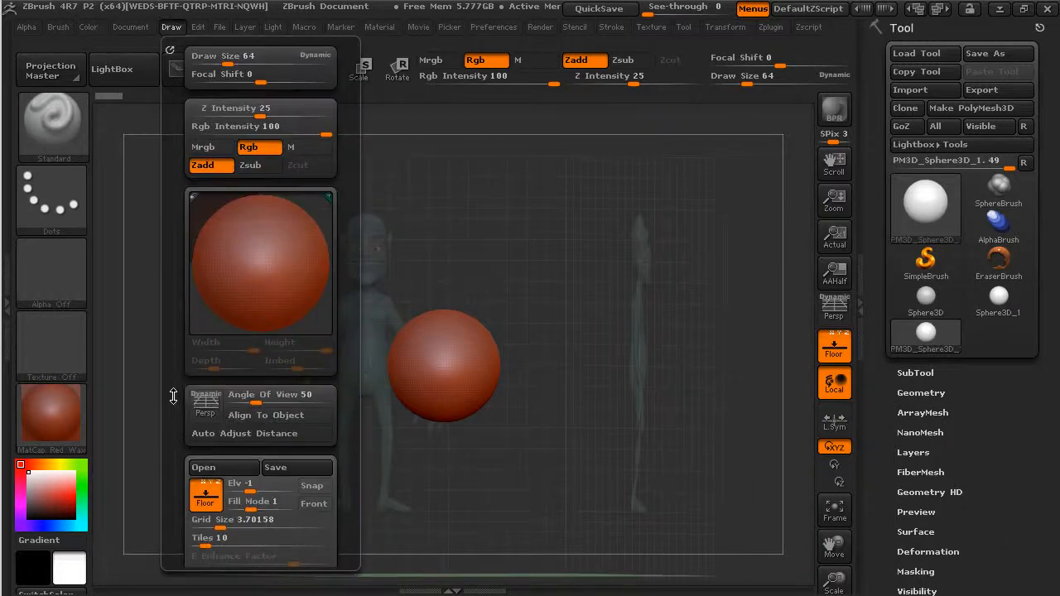
pyautogui.scroll(-5, 187, 312)
pyautogui.scroll(-1, 186, 313)
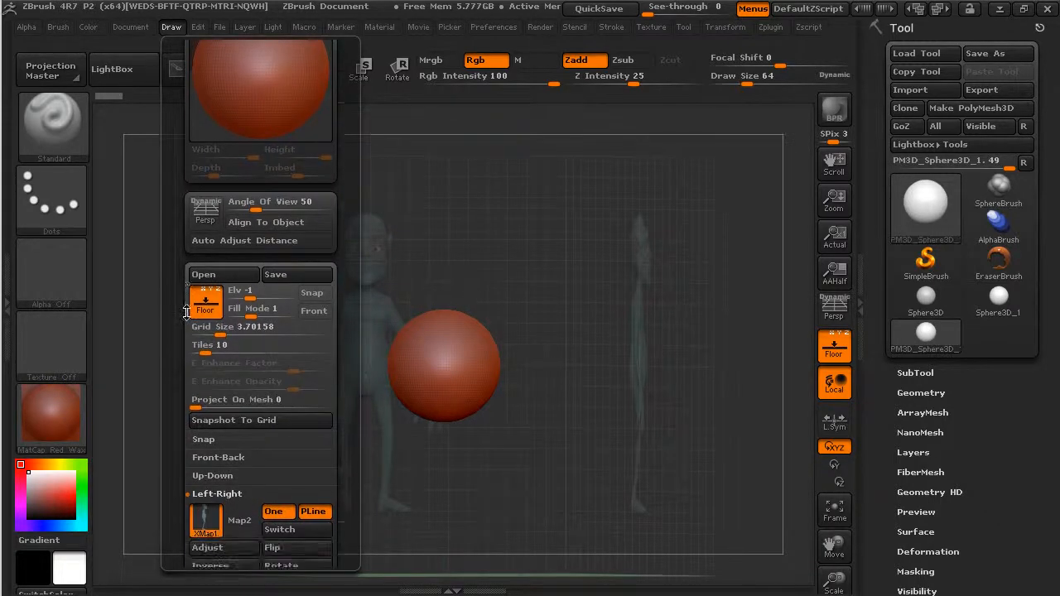
pyautogui.scroll(5, 186, 312)
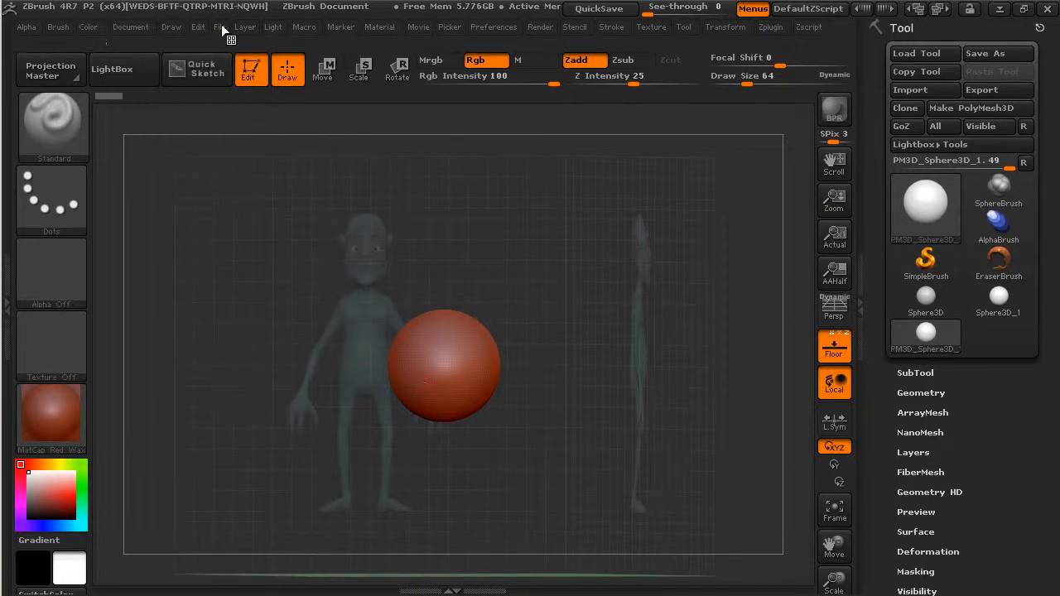
pyautogui.click(169, 27)
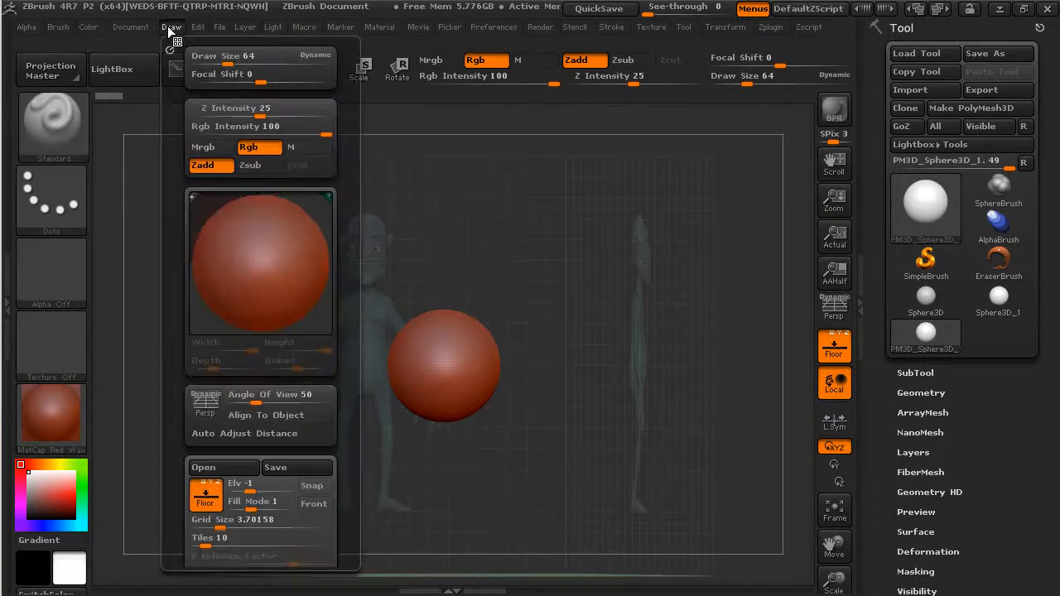
pyautogui.click(327, 504)
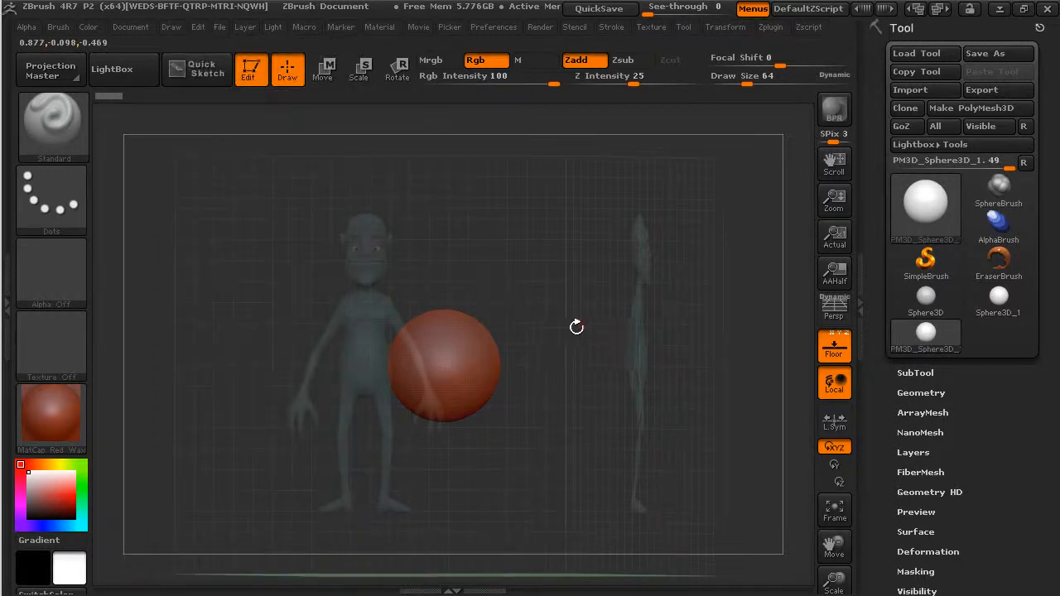
# Check the overlaid references against the sphere and hide the floor grid.
pyautogui.moveTo(702, 346); pyautogui.dragTo(729, 373)
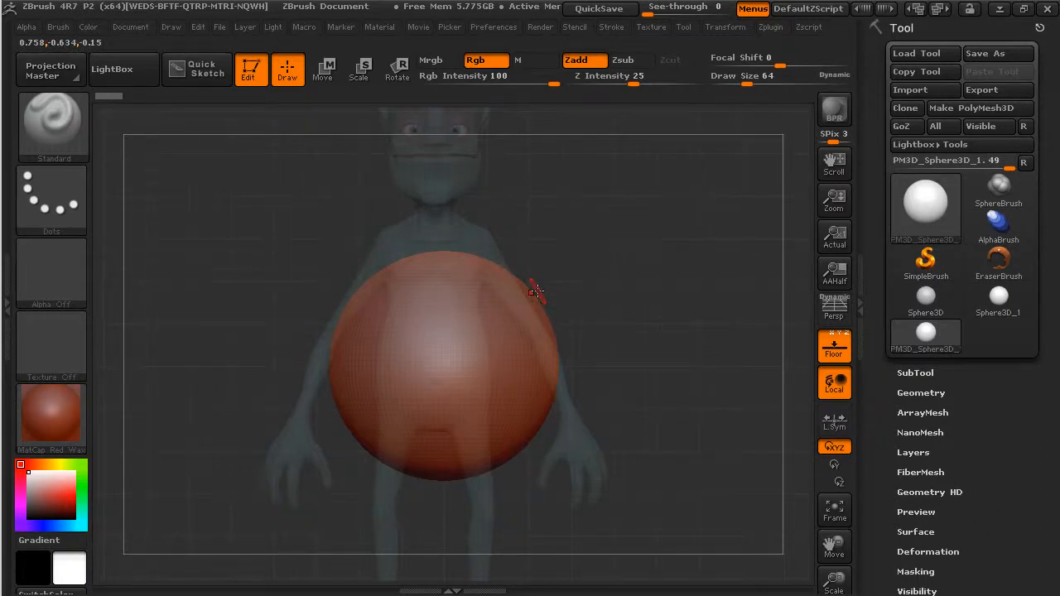
pyautogui.keyDown('alt'); pyautogui.moveTo(693, 295); pyautogui.dragTo(558, 296); pyautogui.keyUp('alt')
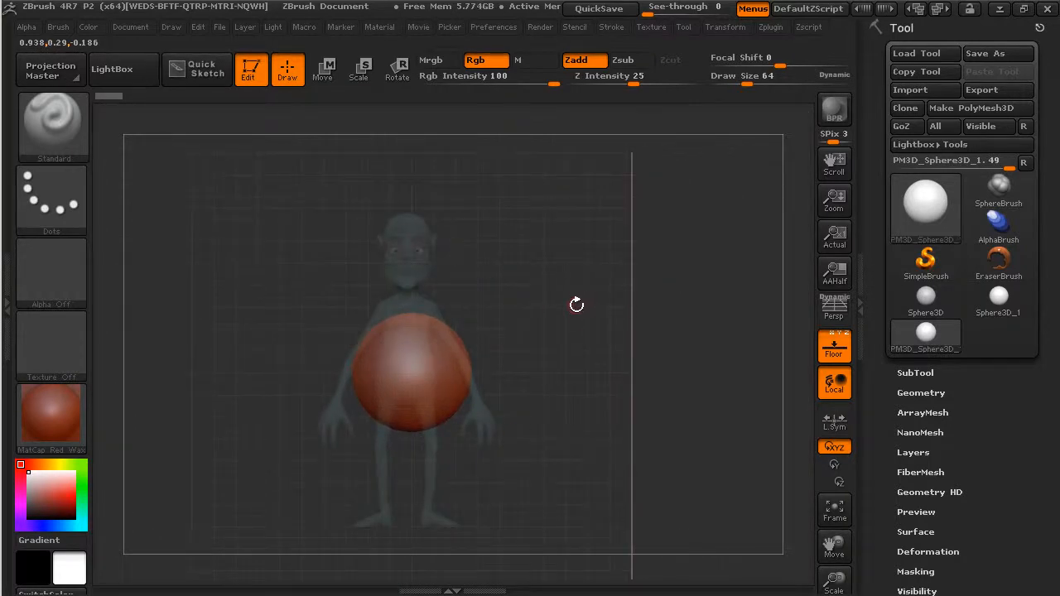
pyautogui.moveTo(583, 323); pyautogui.dragTo(616, 337)
pyautogui.click(846, 352)
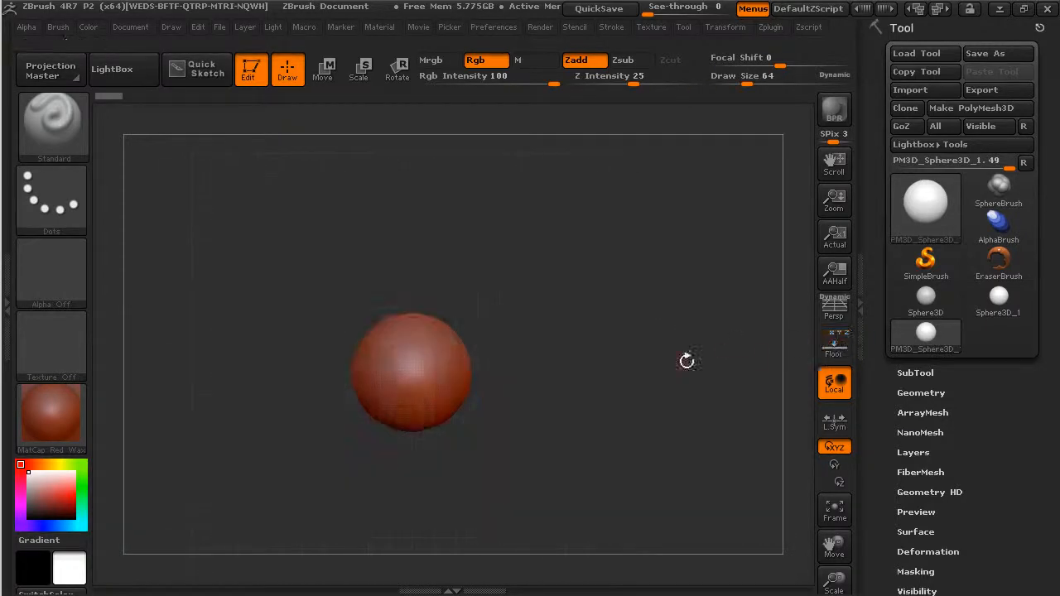
pyautogui.keyDown('alt'); pyautogui.moveTo(733, 348); pyautogui.dragTo(748, 378); pyautogui.keyUp('alt')
pyautogui.keyDown('alt'); pyautogui.moveTo(654, 386); pyautogui.dragTo(718, 377); pyautogui.keyUp('alt')
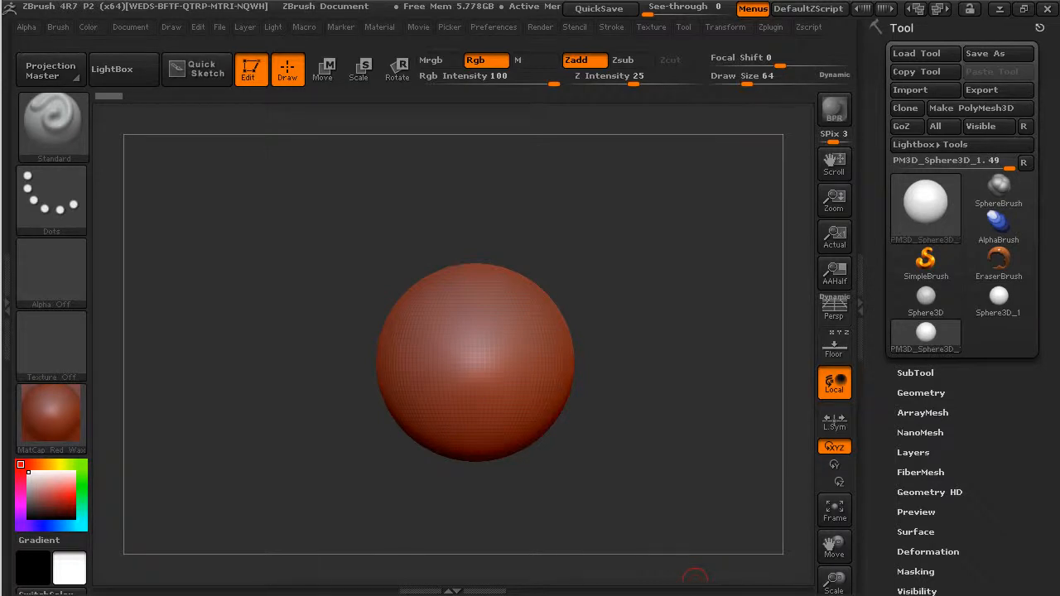
# Show troll_front.jpg in Windows Photo Viewer, return to ZBrush, set See-through to 47 and align the sphere over the image.
pyautogui.hotkey('alt', 'Tab')
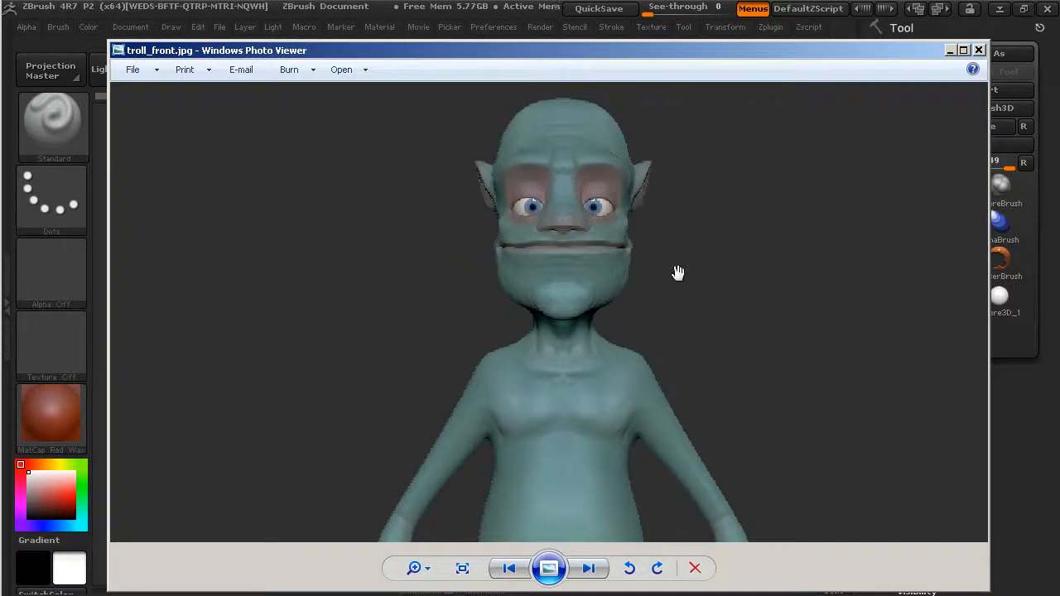
pyautogui.scroll(-2, 677, 272)
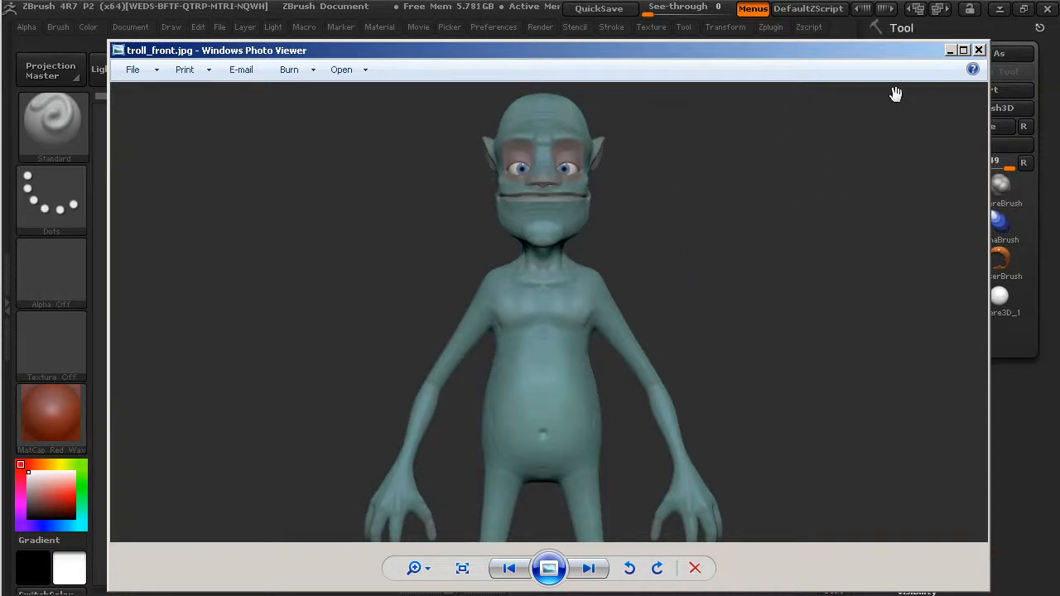
pyautogui.click(505, 8)
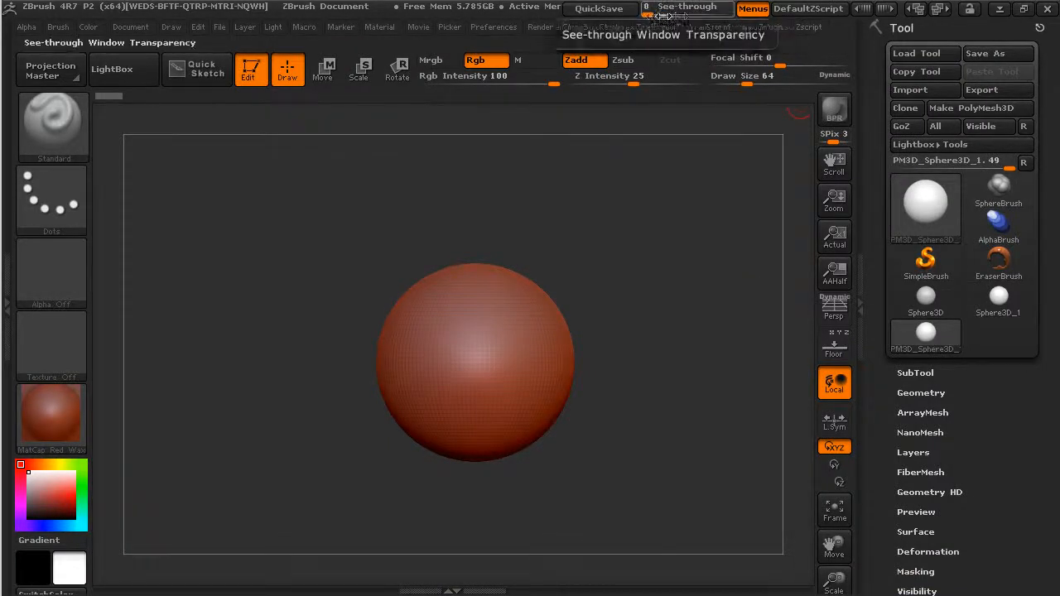
pyautogui.moveTo(681, 16)
pyautogui.mouseDown()
pyautogui.moveTo(671, 12)
pyautogui.moveTo(681, 16)
pyautogui.mouseUp()
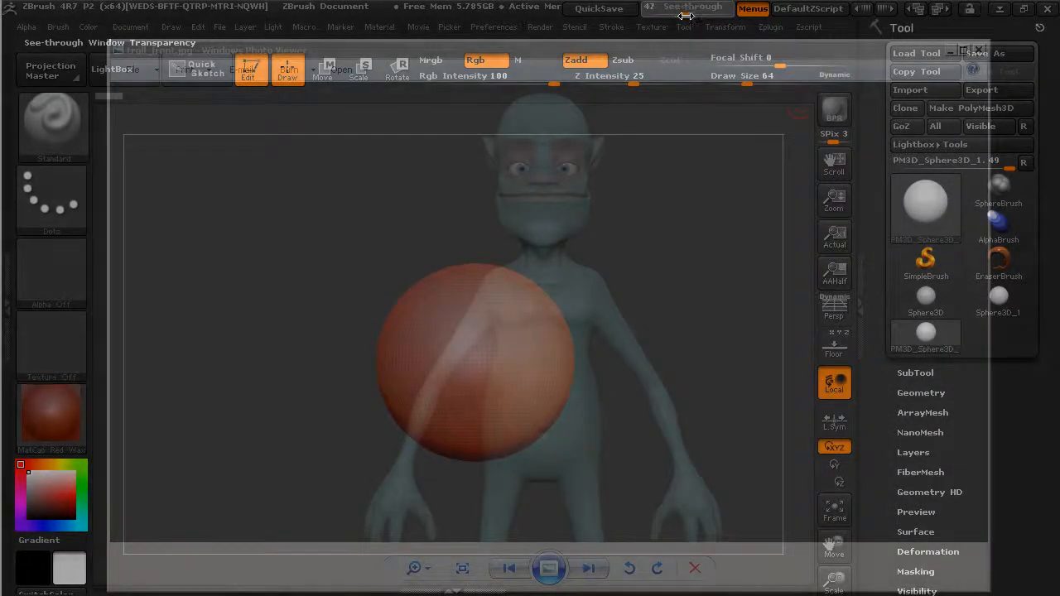
pyautogui.keyDown('alt'); pyautogui.moveTo(650, 351); pyautogui.dragTo(700, 316); pyautogui.keyUp('alt')
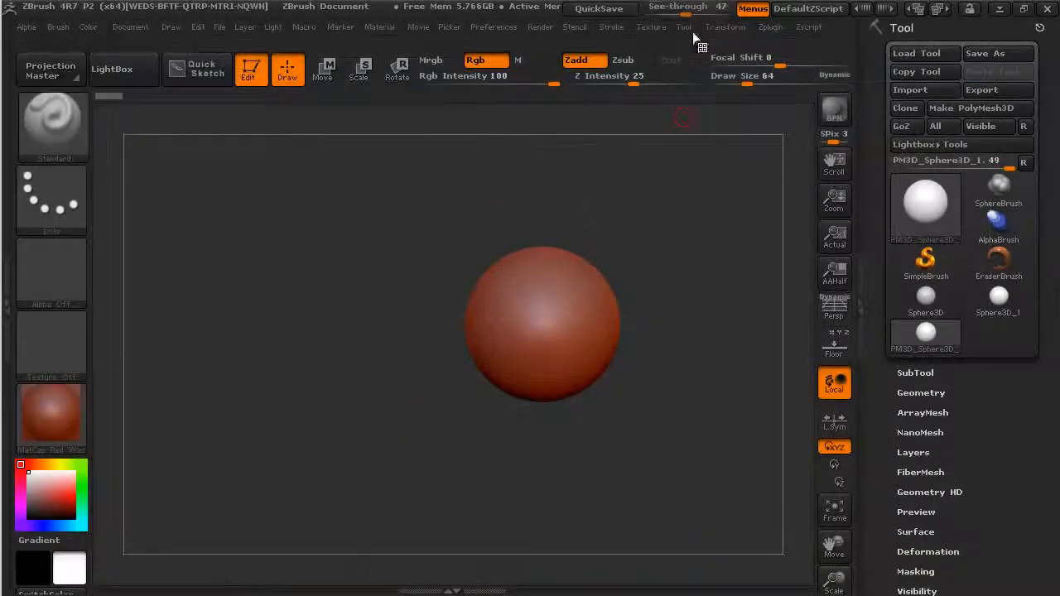
# Reset See-through to 0 and show the floor grid with its references again.
pyautogui.moveTo(684, 8); pyautogui.dragTo(644, 17)
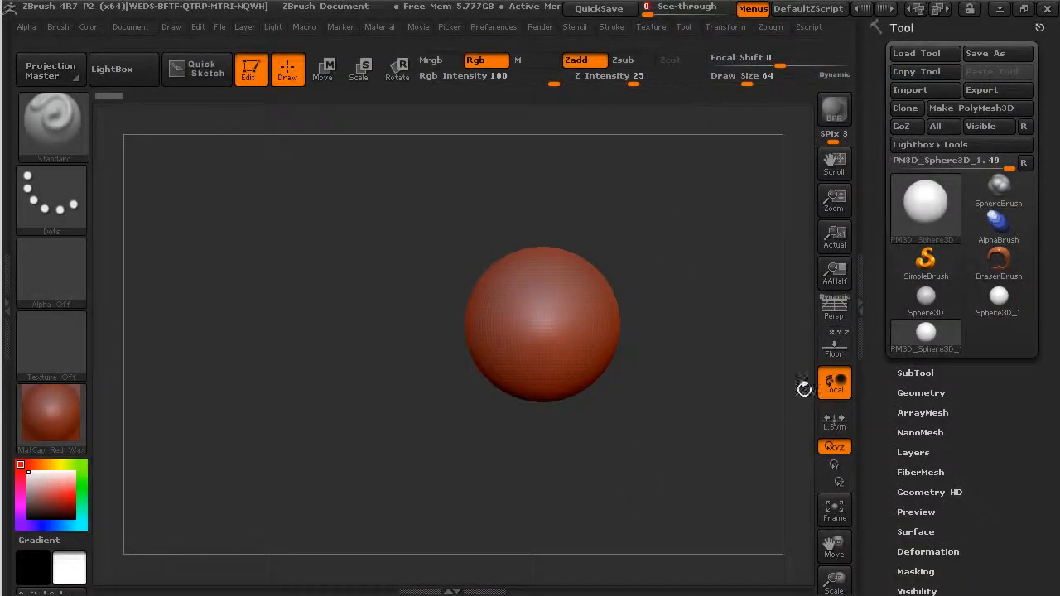
pyautogui.click(837, 354)
pyautogui.keyDown('alt'); pyautogui.moveTo(741, 293); pyautogui.dragTo(620, 339); pyautogui.keyUp('alt')
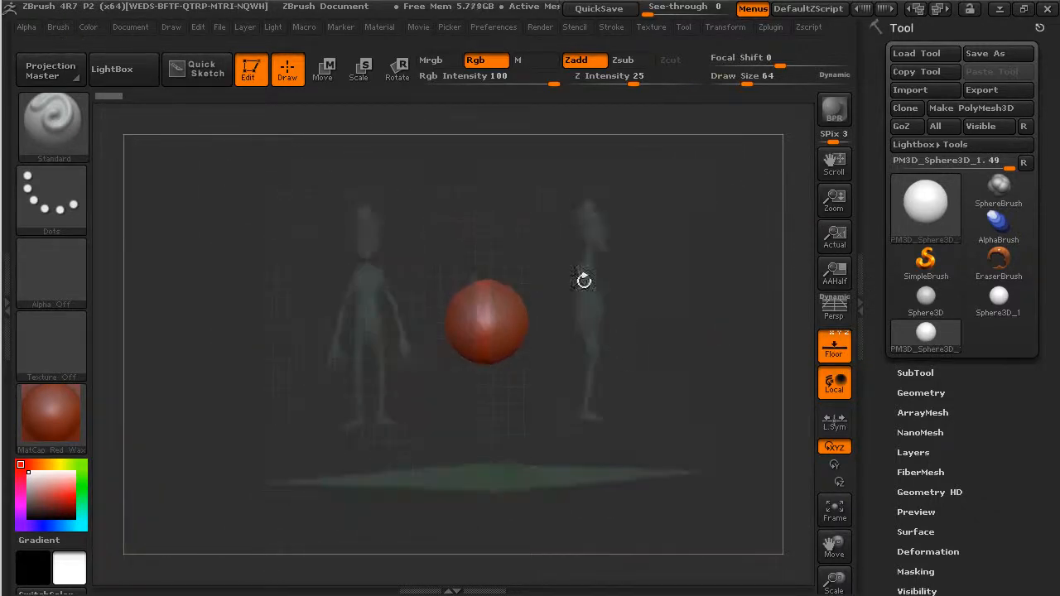
# Review the Left-Right map settings and inspect the reference planes around the sphere from the front.
pyautogui.click(171, 26)
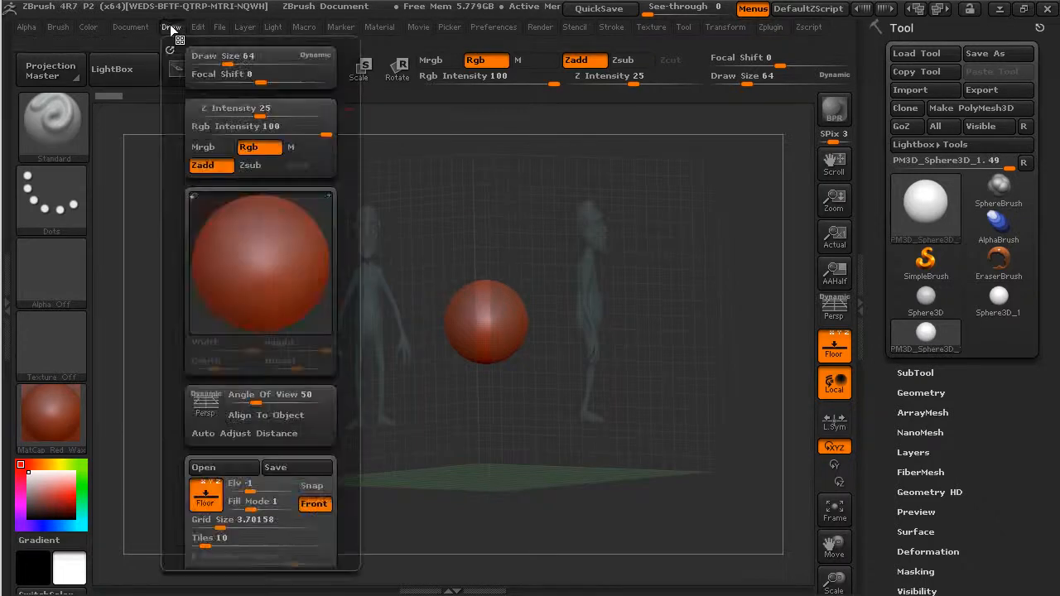
pyautogui.scroll(-5, 348, 249)
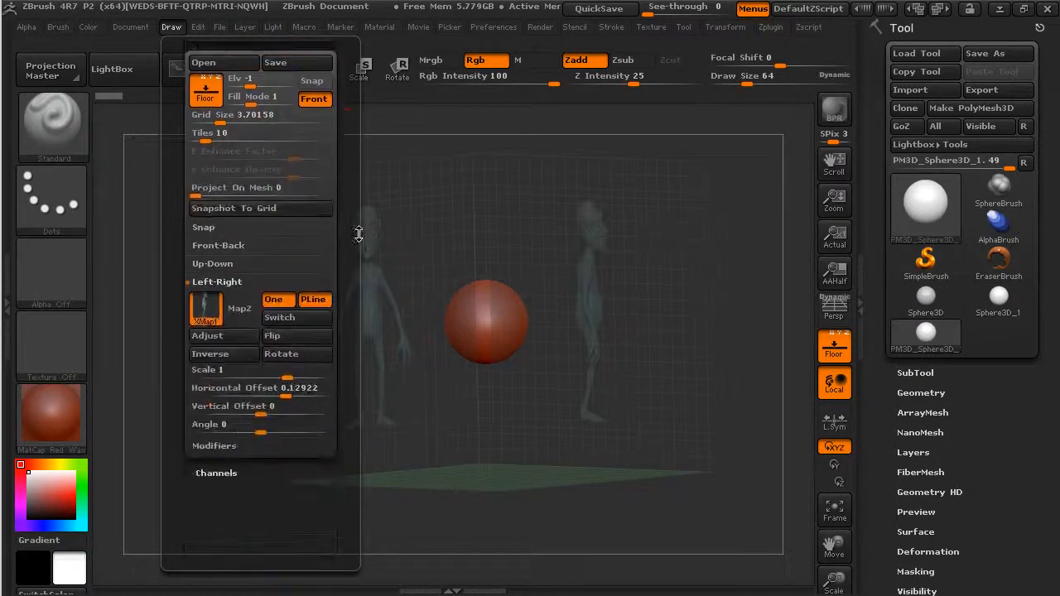
pyautogui.click(219, 282)
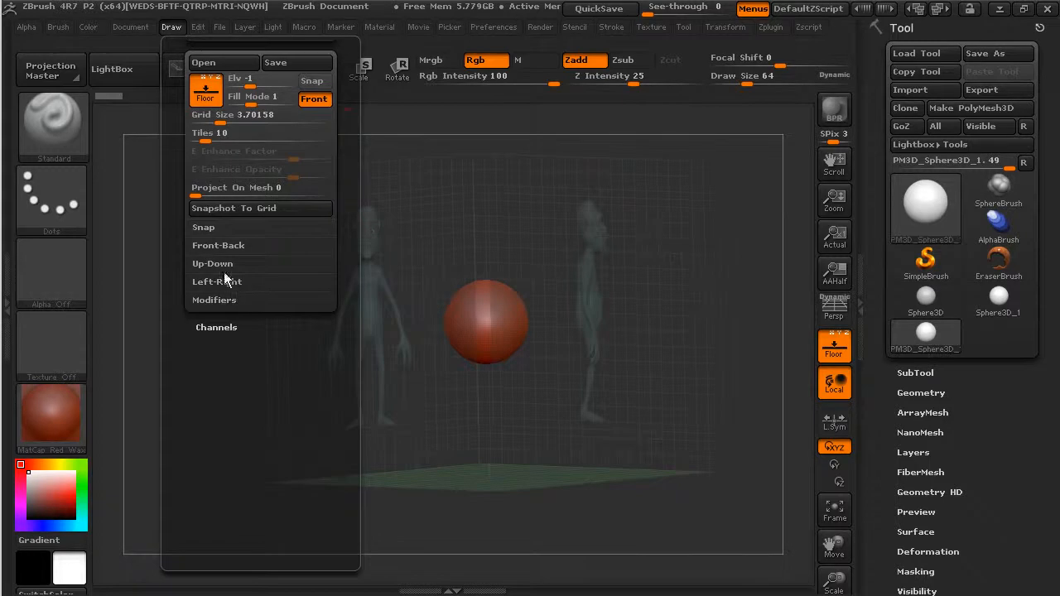
pyautogui.moveTo(679, 279)
pyautogui.mouseDown()
pyautogui.moveTo(724, 269)
pyautogui.moveTo(708, 272)
pyautogui.moveTo(639, 206)
pyautogui.moveTo(705, 290)
pyautogui.moveTo(649, 312)
pyautogui.moveTo(627, 305)
pyautogui.mouseUp()
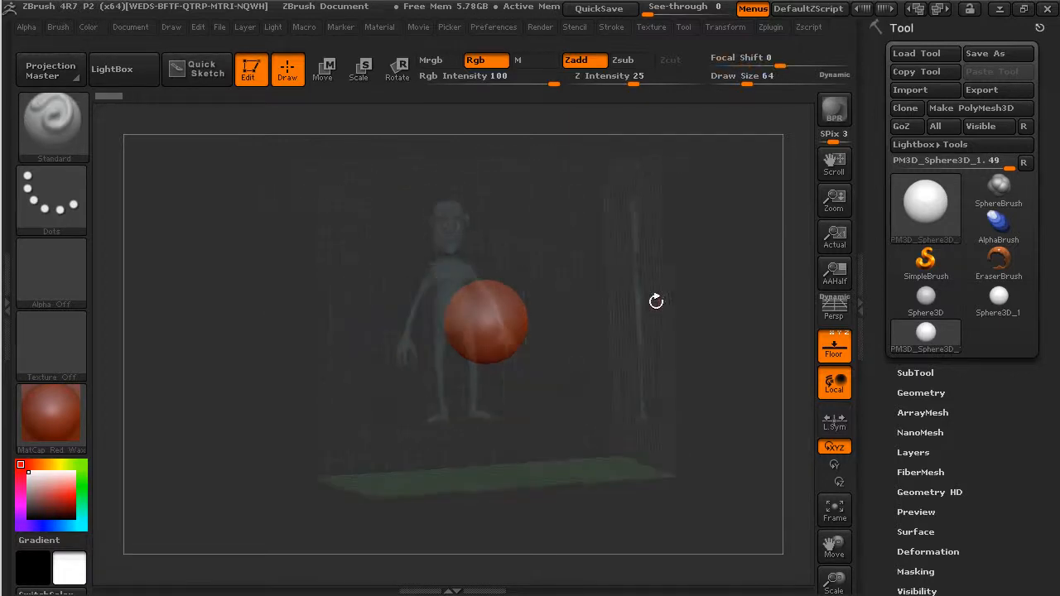
pyautogui.keyDown('shift'); pyautogui.moveTo(723, 293); pyautogui.dragTo(746, 309); pyautogui.keyUp('shift')
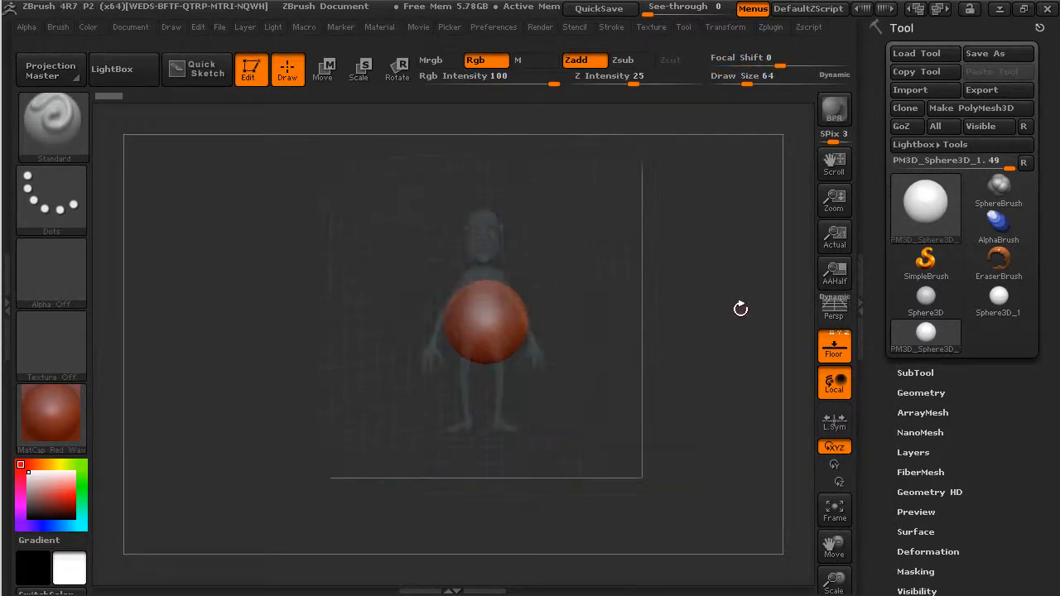